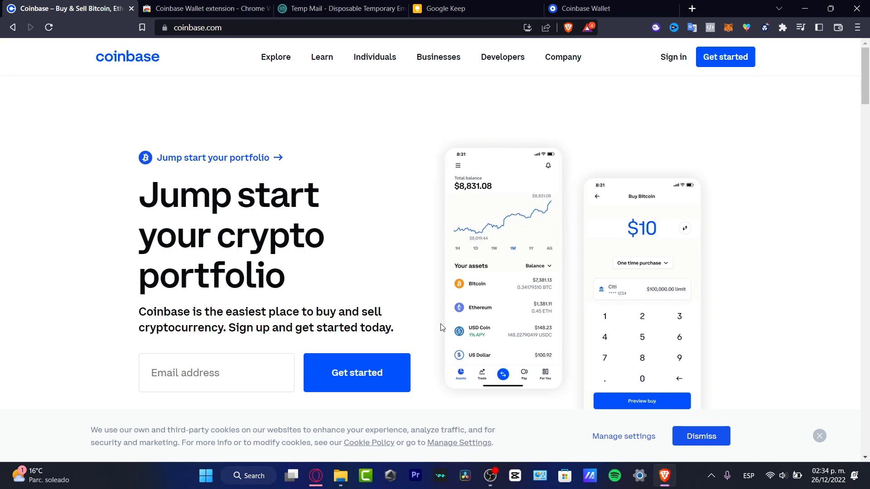
# Web-search 'coinbase' in a new tab, open the Coinbase home page, then return to the first tab.
pyautogui.click(693, 9)
pyautogui.write('coinbase')
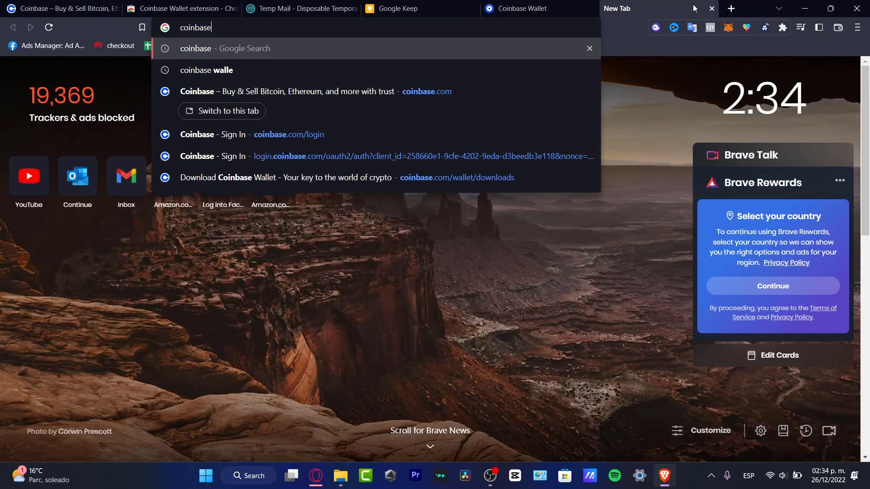
pyautogui.press('Return')
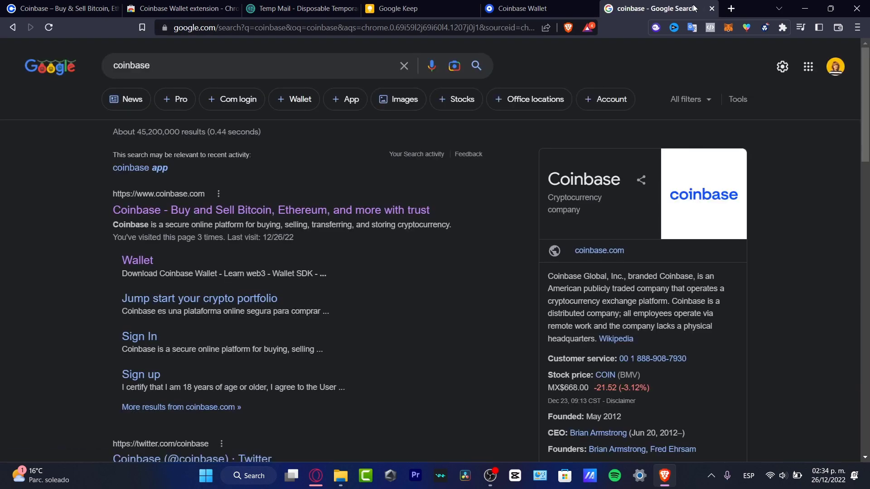
pyautogui.click(257, 212)
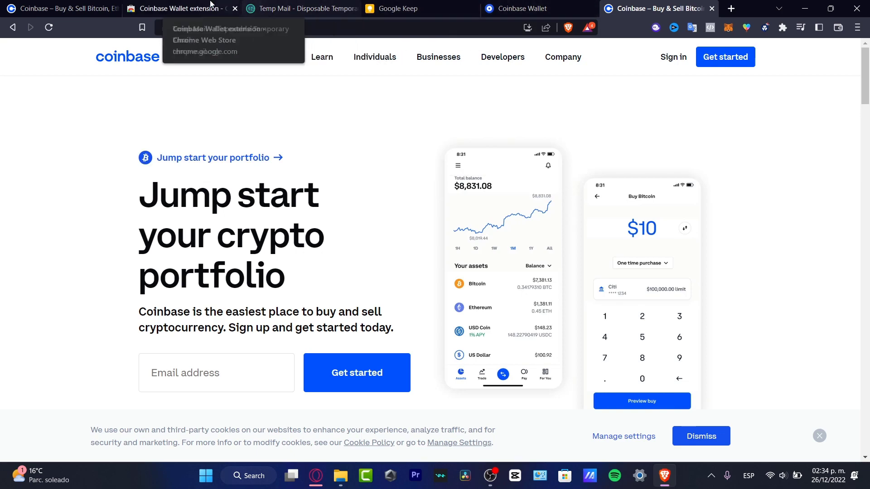
pyautogui.click(64, 8)
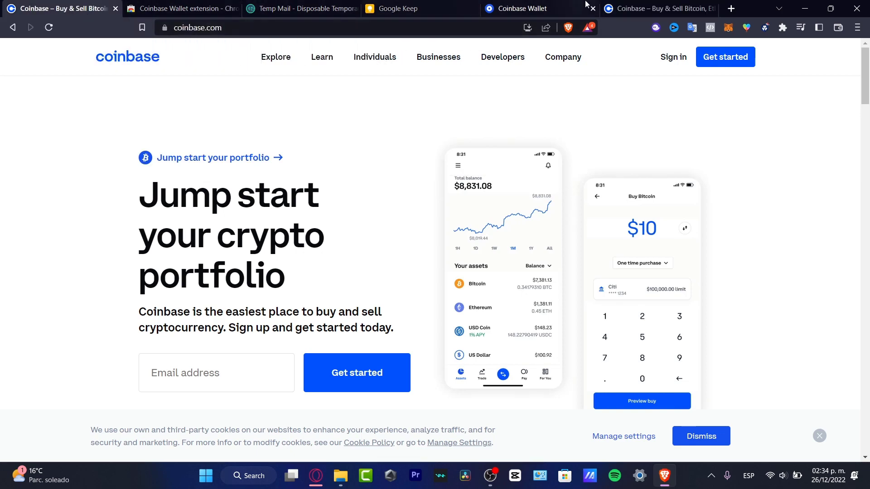
# Search the web for 'coinbase wallet' and open the Coinbase Wallet downloads page.
pyautogui.moveTo(355, 63)
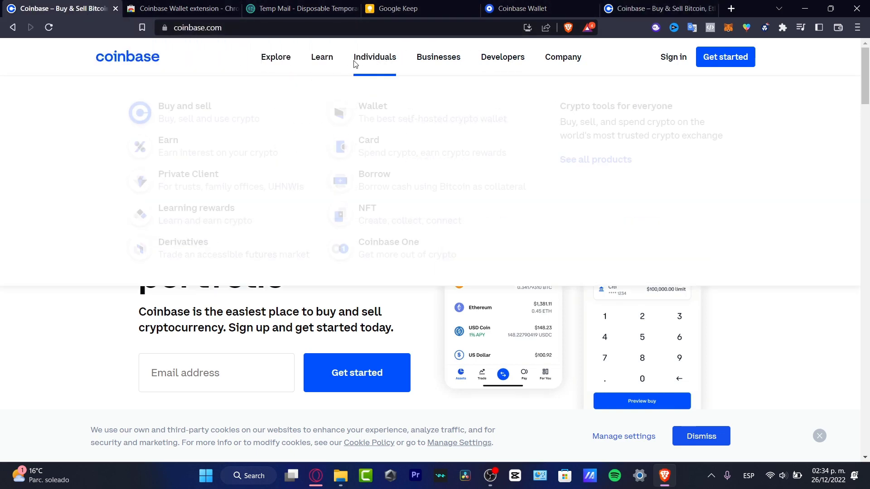
pyautogui.click(268, 29)
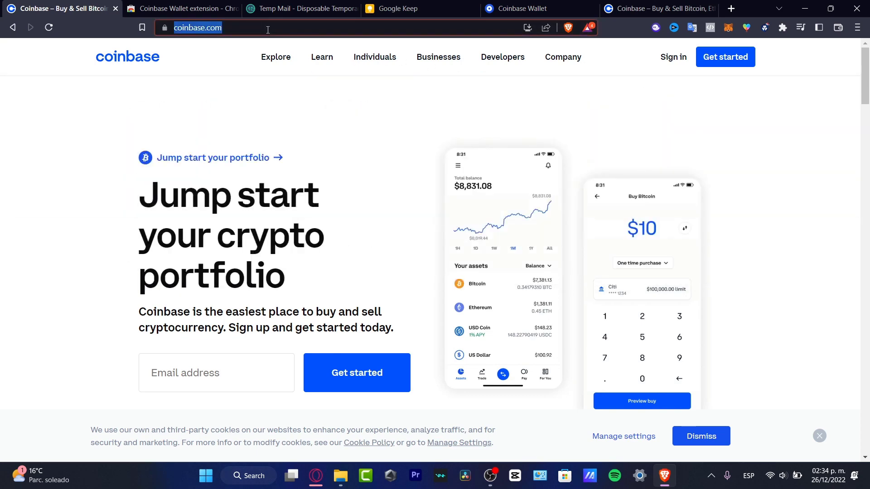
pyautogui.write('coinbase wallet')
pyautogui.press('Return')
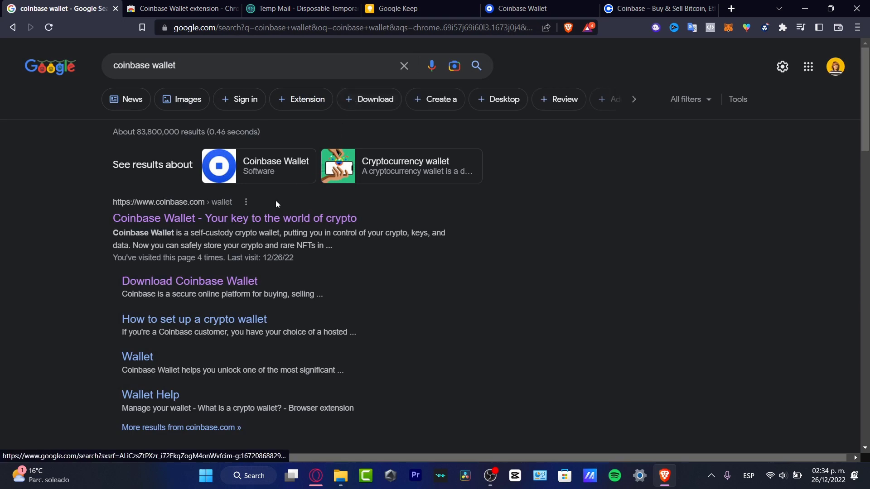
pyautogui.click(242, 219)
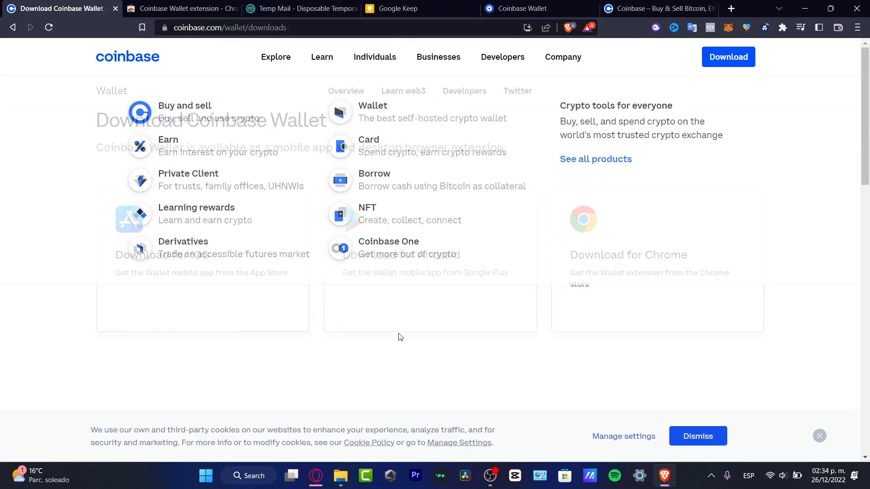
# Open the Wallet Overview page, scroll through it, and return to it after checking the other tab.
pyautogui.click(354, 92)
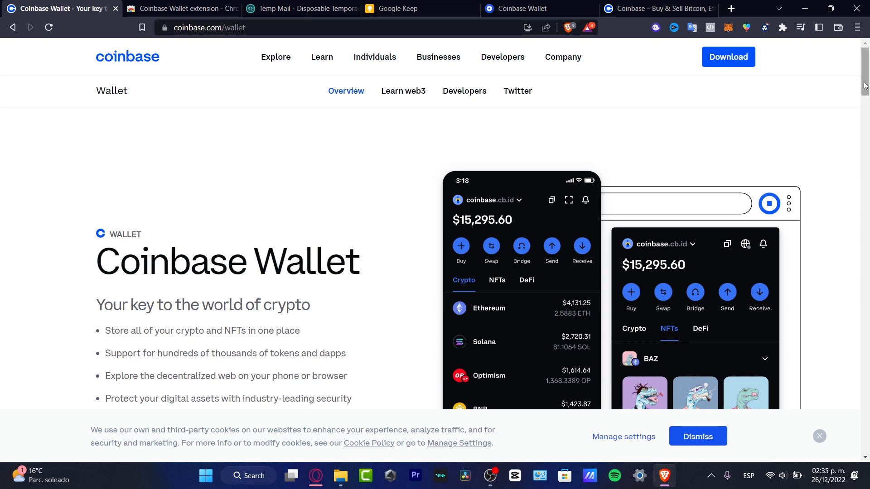
pyautogui.scroll(-1, 868, 68)
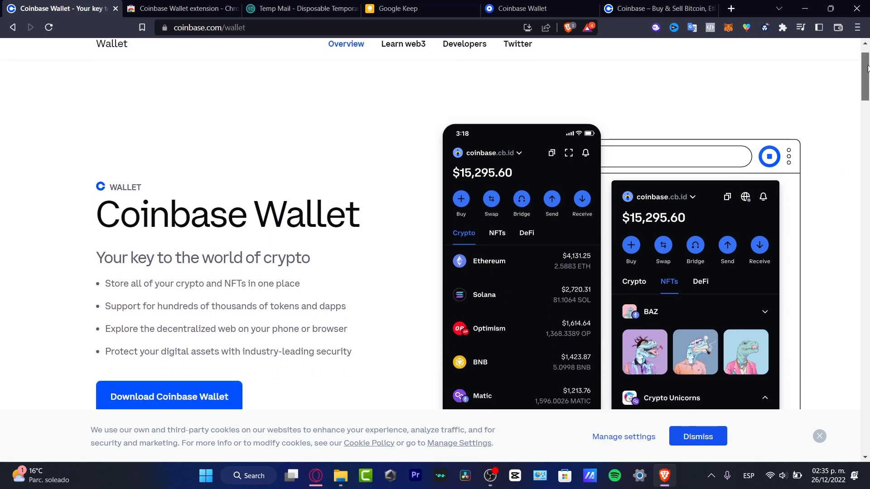
pyautogui.scroll(-1, 867, 68)
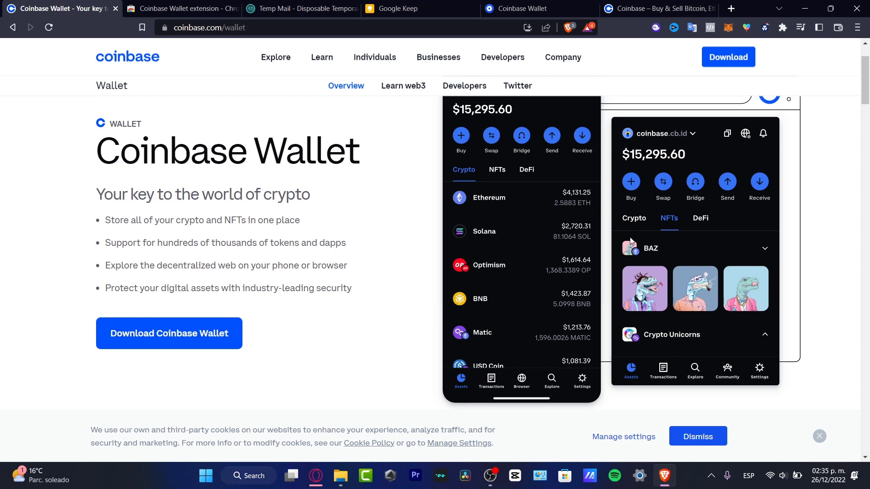
pyautogui.click(634, 9)
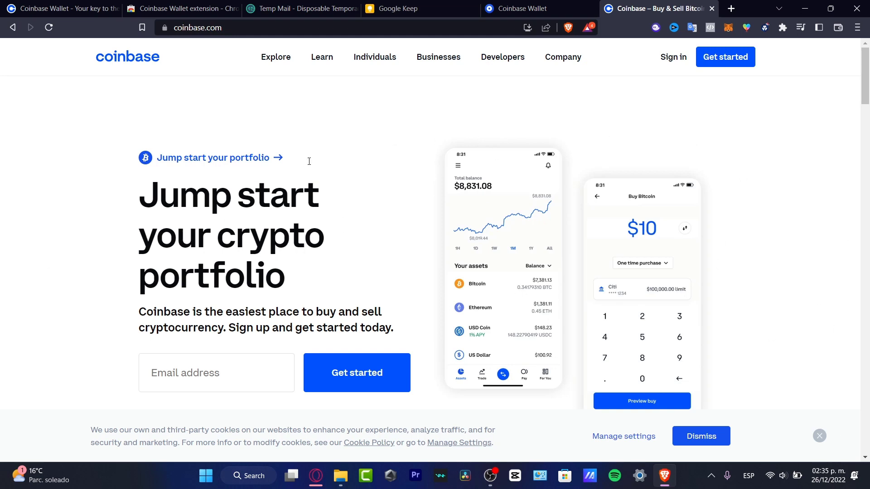
pyautogui.click(69, 6)
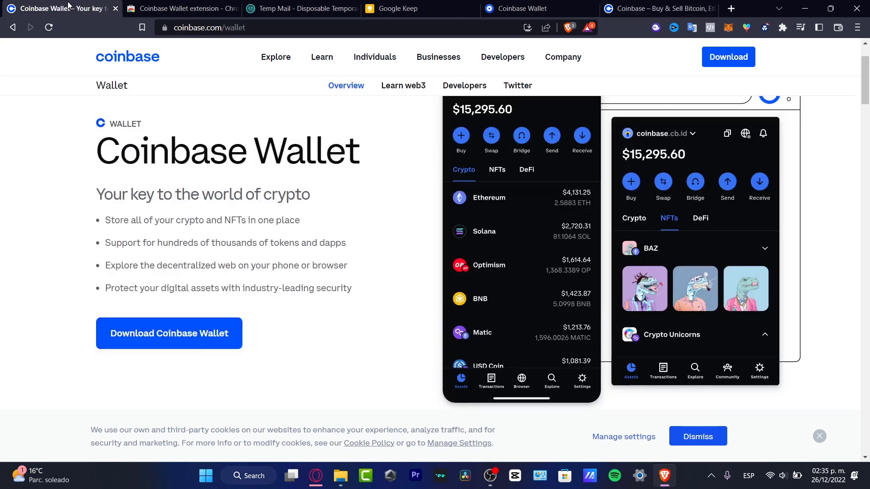
# Open Download Coinbase Wallet and pin the Coinbase Wallet extension to the toolbar.
pyautogui.click(187, 341)
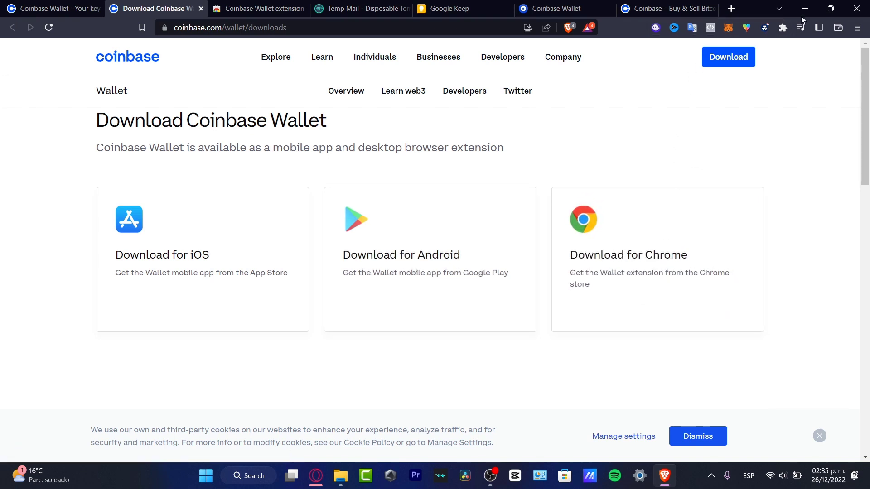
pyautogui.click(784, 27)
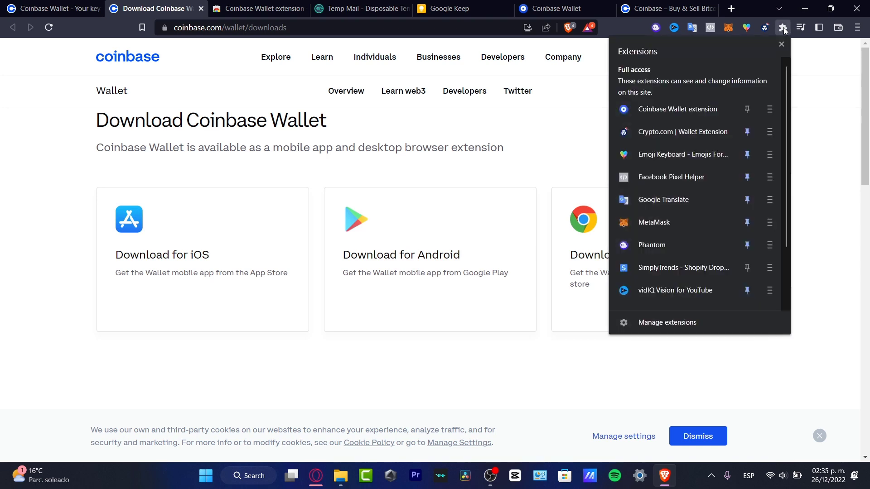
pyautogui.click(745, 109)
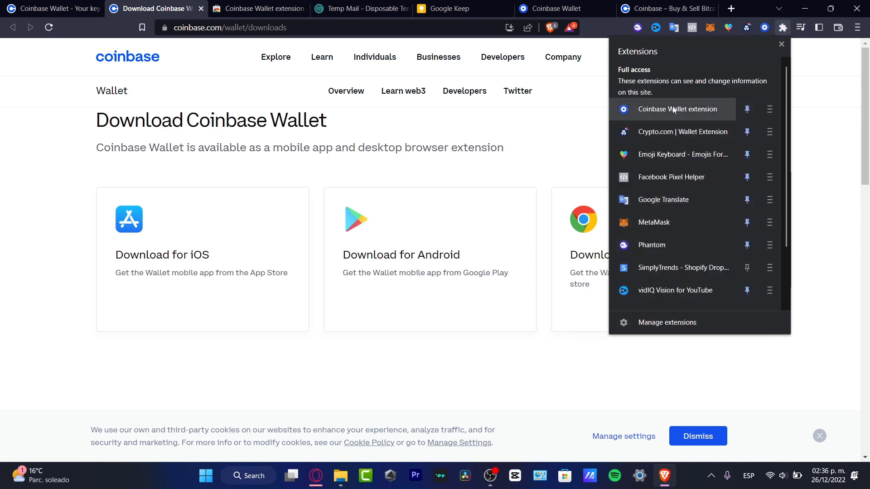
# Launch the pinned Coinbase Wallet extension and choose Create new wallet.
pyautogui.click(771, 28)
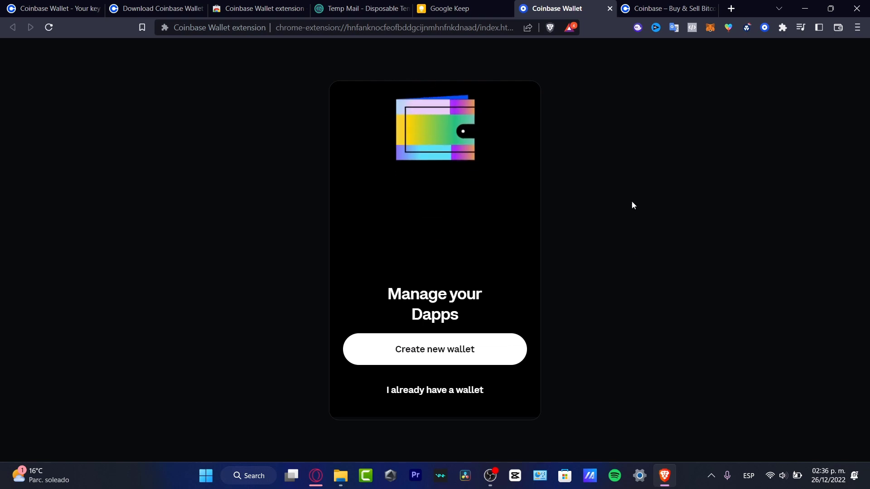
pyautogui.click(434, 348)
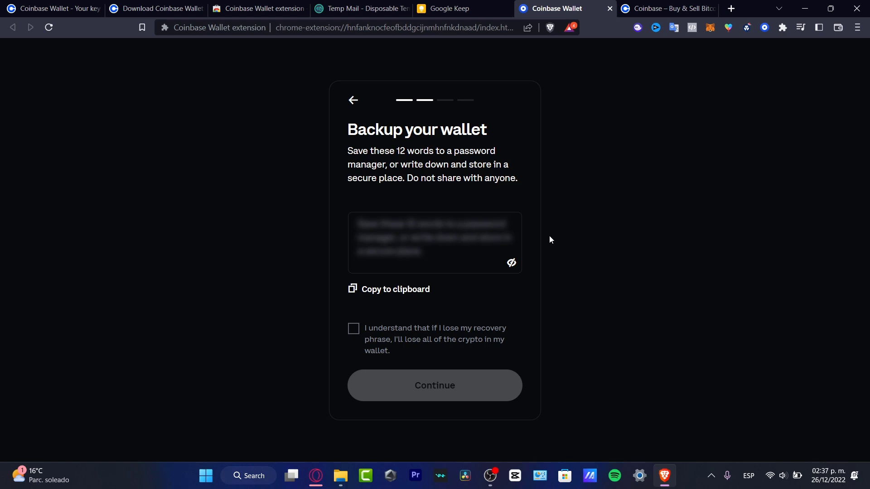
# Copy the recovery phrase, acknowledge the loss risk, and highlight the first/last-word check instructions.
pyautogui.click(407, 293)
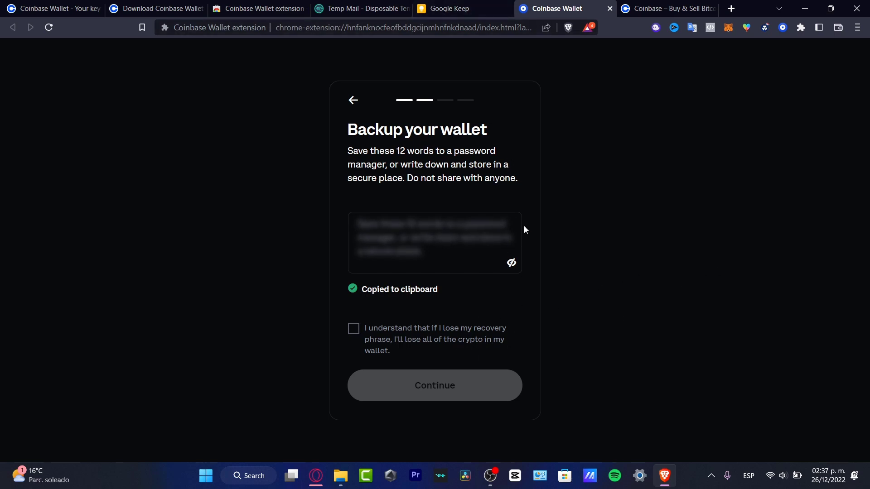
pyautogui.click(353, 328)
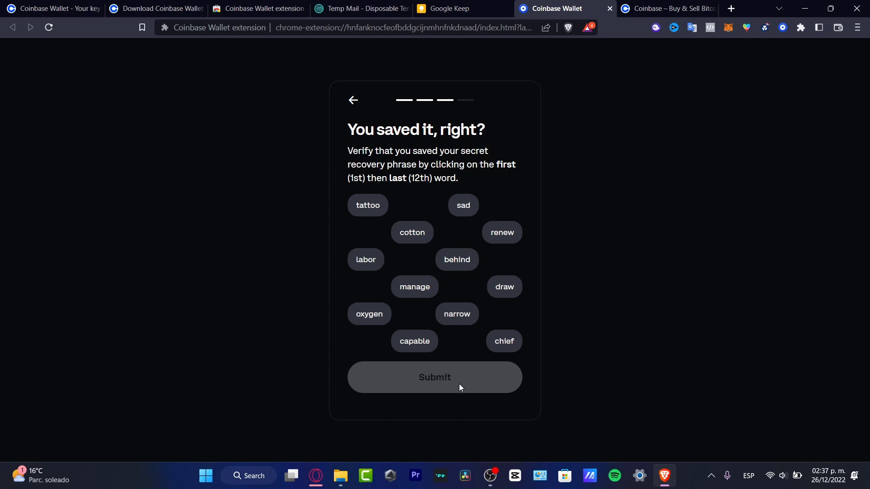
pyautogui.moveTo(496, 166); pyautogui.dragTo(515, 166)
pyautogui.moveTo(390, 179); pyautogui.dragTo(409, 179)
pyautogui.moveTo(472, 173); pyautogui.dragTo(441, 174)
# Submit the phrase check, enter and confirm a wallet password, and accept the terms.
pyautogui.click(423, 388)
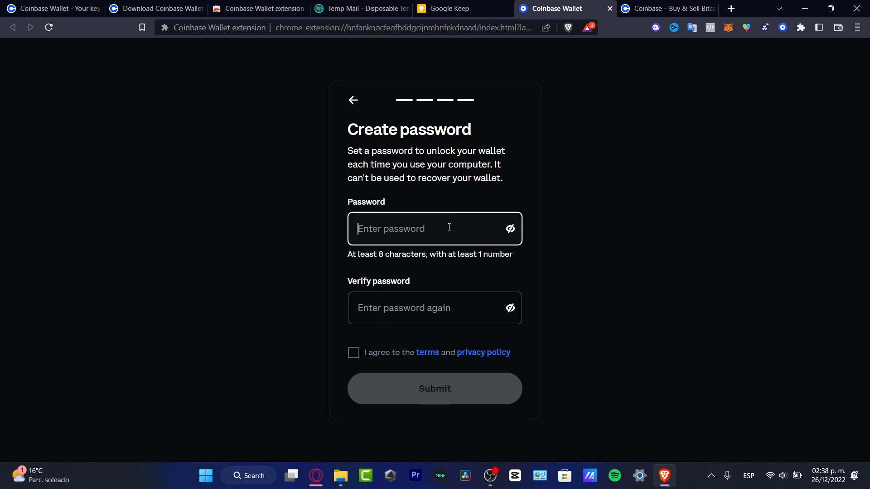
pyautogui.write('********')
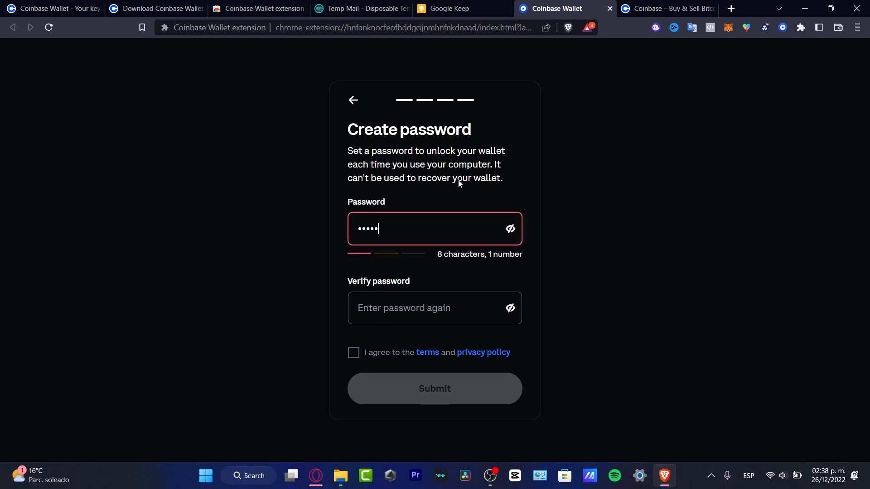
pyautogui.click(436, 299)
pyautogui.write('********')
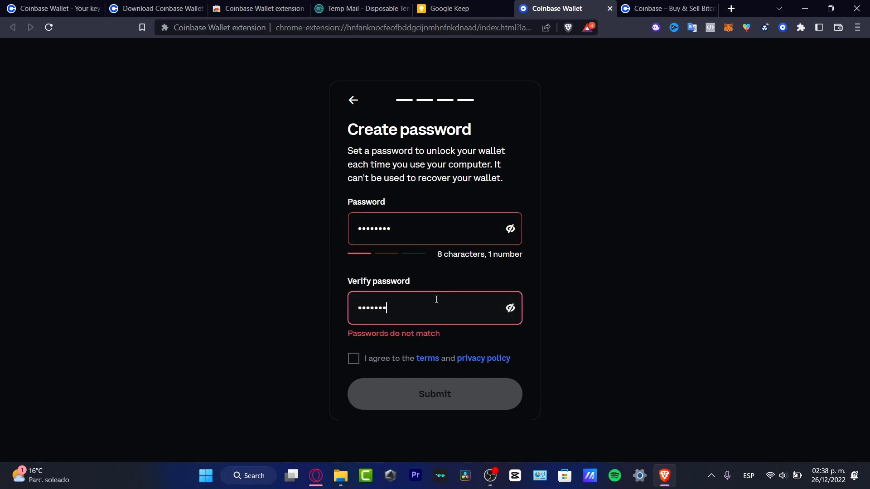
pyautogui.click(581, 317)
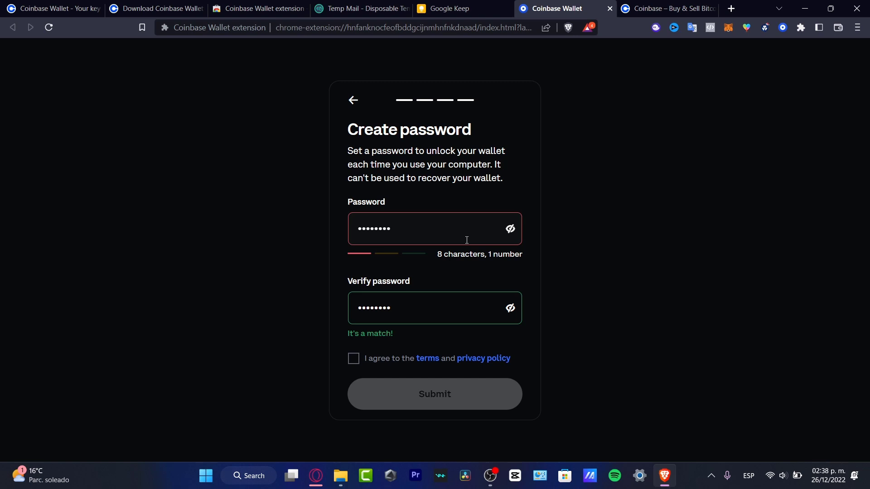
pyautogui.click(355, 361)
# Retype the password and its confirmation so they match, then submit the new wallet password.
pyautogui.doubleClick(447, 236)
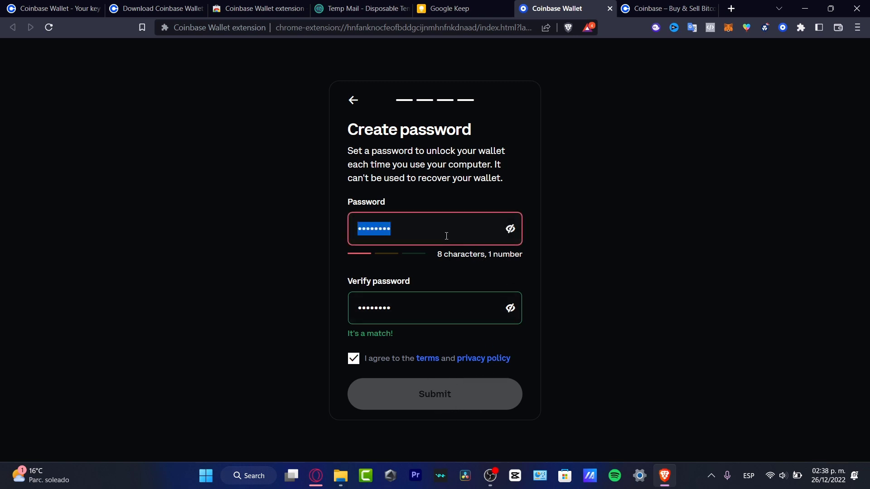
pyautogui.write('•••••••')
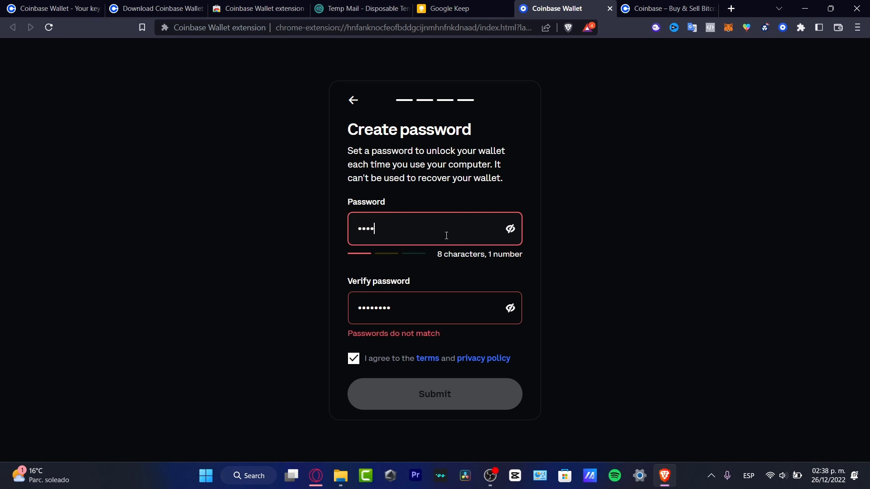
pyautogui.write('••')
pyautogui.click(464, 316)
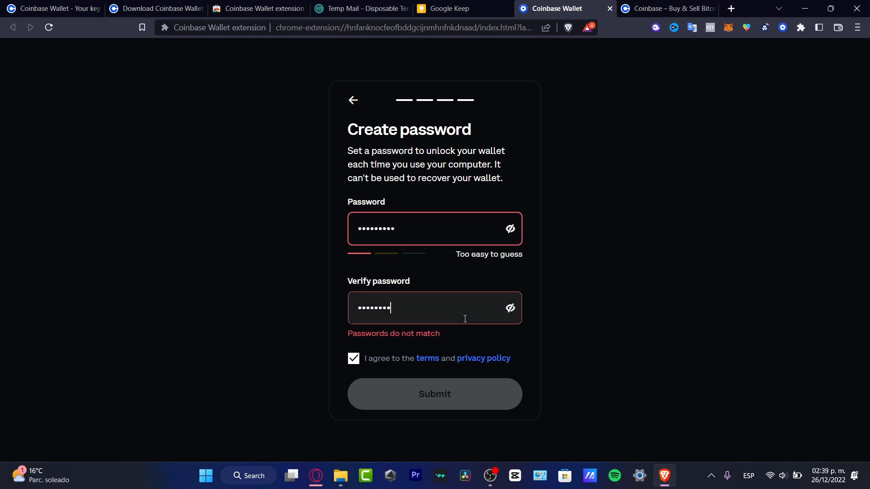
pyautogui.doubleClick(368, 309)
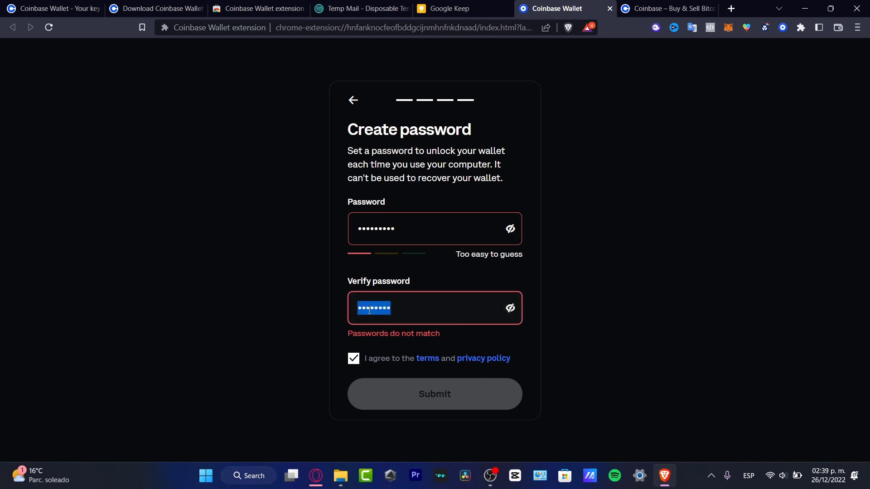
pyautogui.write('•••••••••')
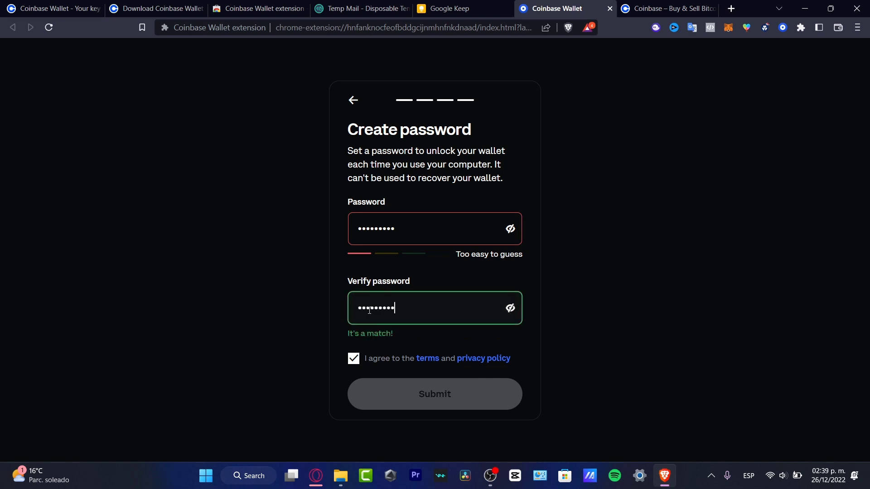
pyautogui.click(392, 397)
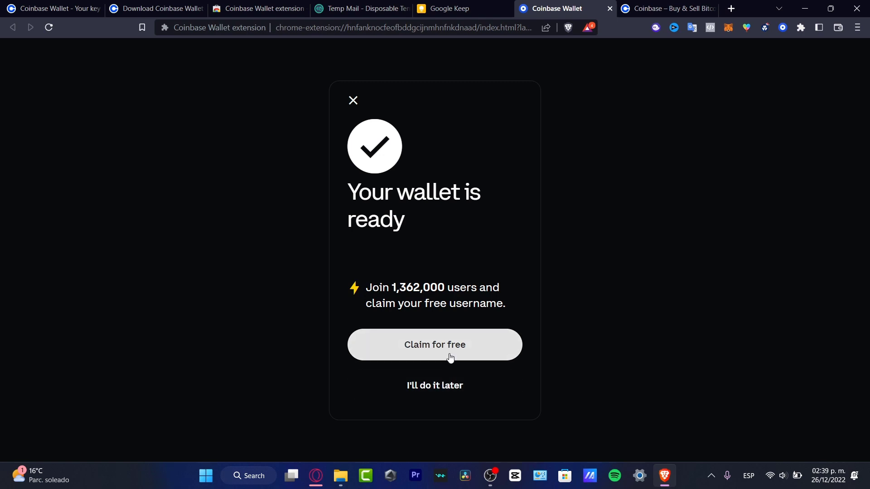
# Try usernames until an available .cb.id name appears, accept the subdomain terms, submit, and finish.
pyautogui.click(475, 358)
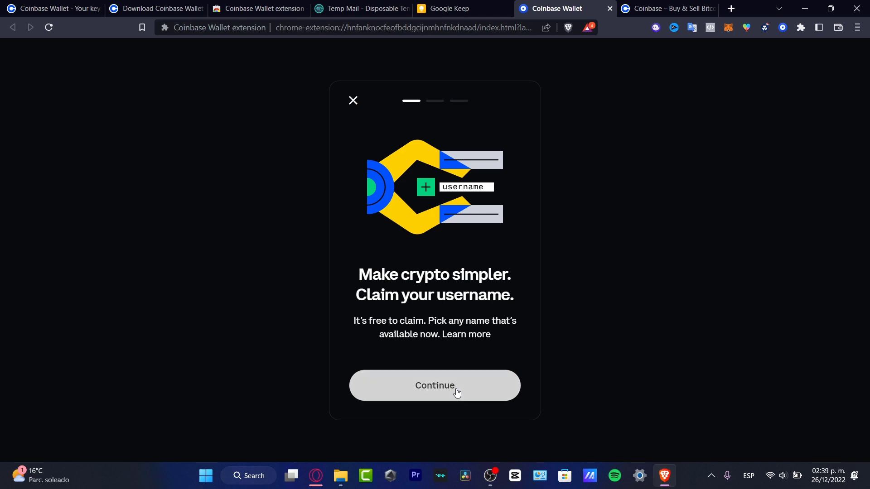
pyautogui.click(457, 393)
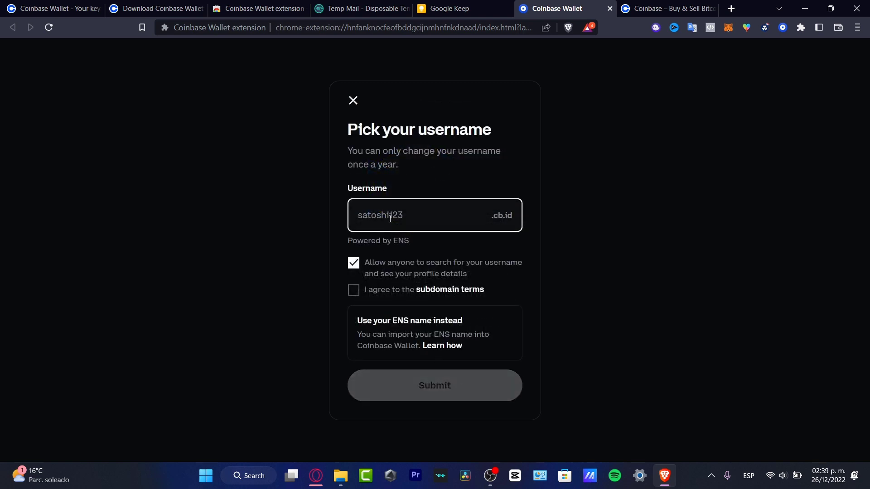
pyautogui.write('madstiv')
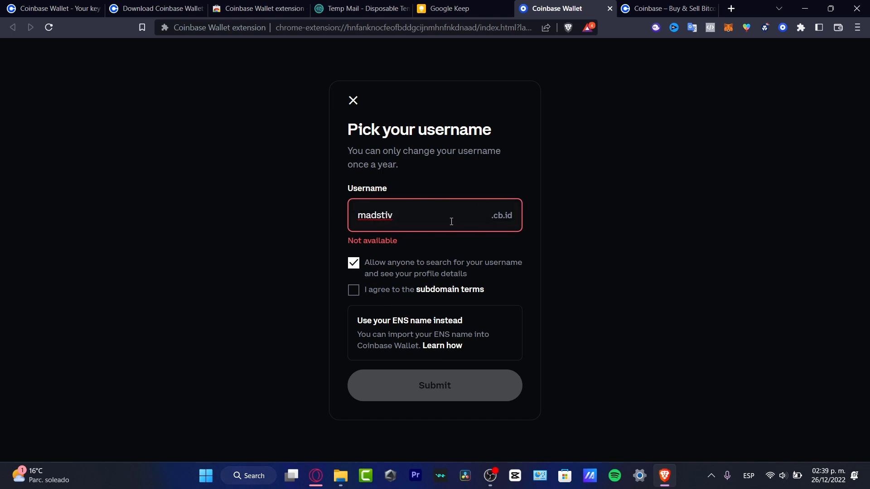
pyautogui.hotkey('ctrl', 'a')
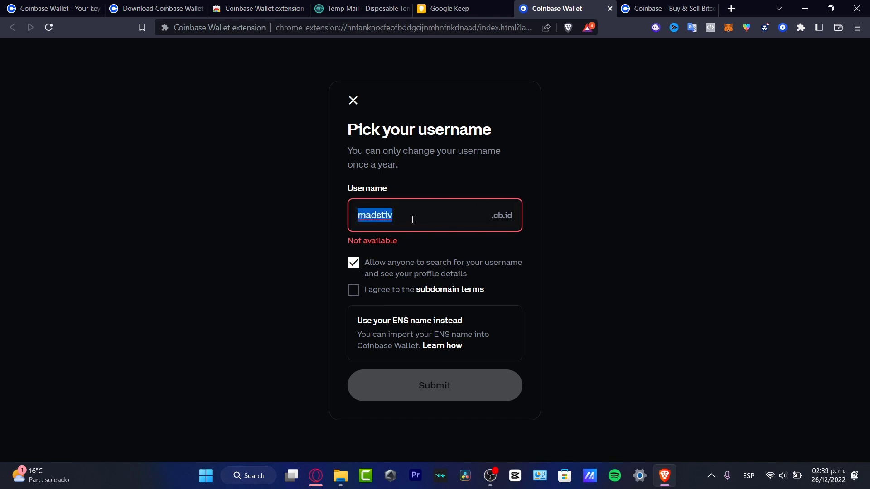
pyautogui.write('whitestar')
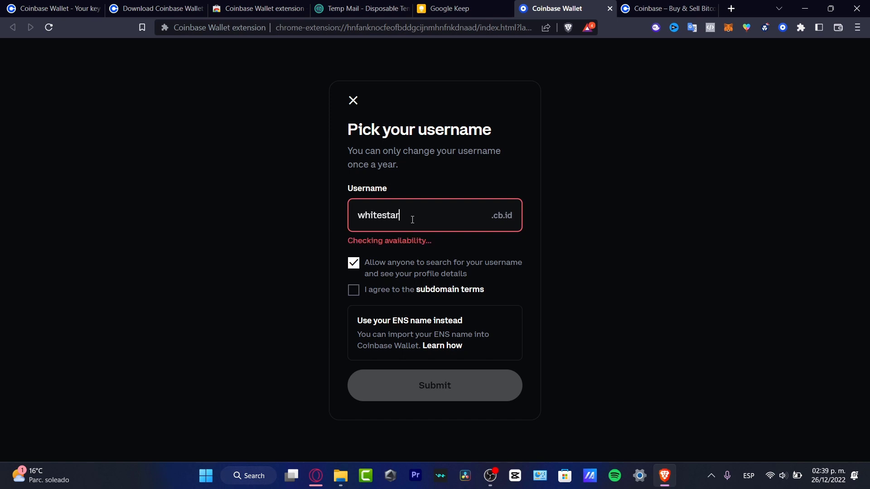
pyautogui.hotkey('ctrl', 'a')
pyautogui.hotkey('ctrl', 'v')
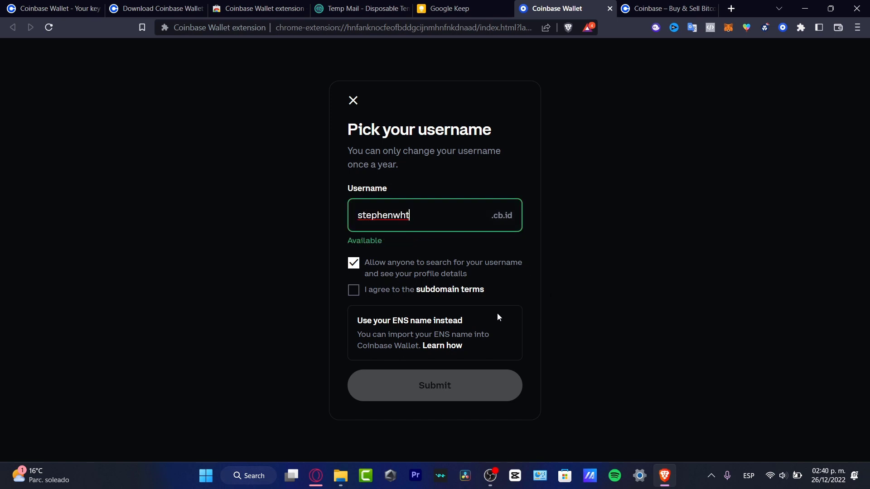
pyautogui.click(354, 290)
pyautogui.click(446, 386)
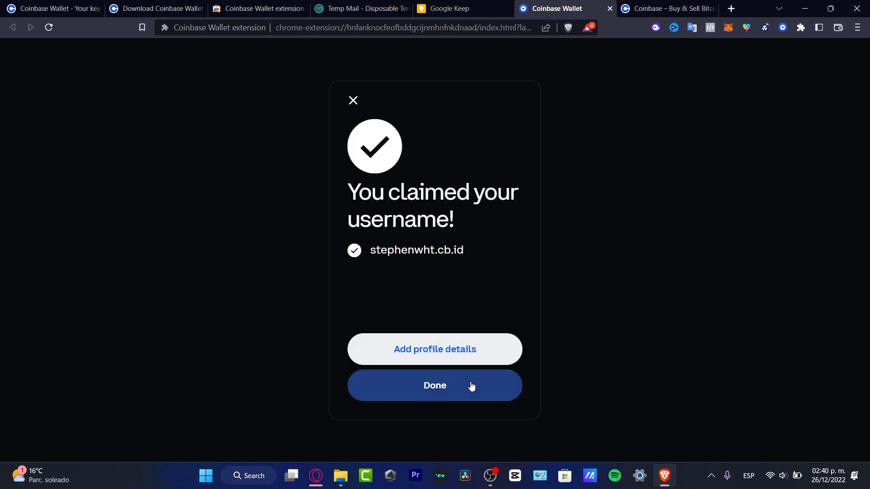
pyautogui.click(472, 394)
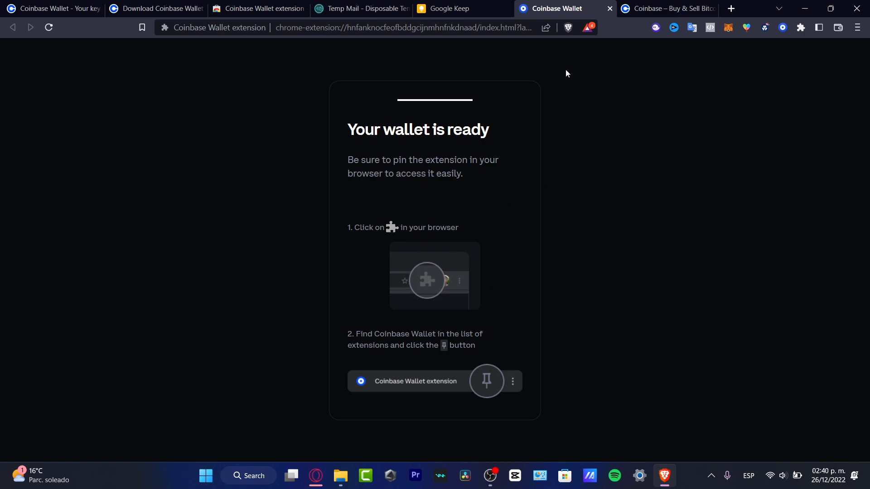
# Open the wallet, dismiss the profile card, view NFTs and DeFi, then return to Crypto.
pyautogui.click(784, 30)
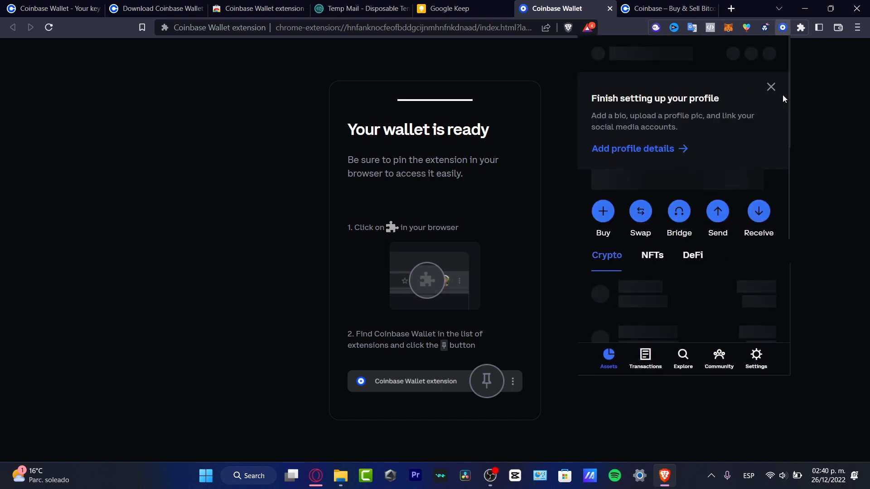
pyautogui.click(771, 87)
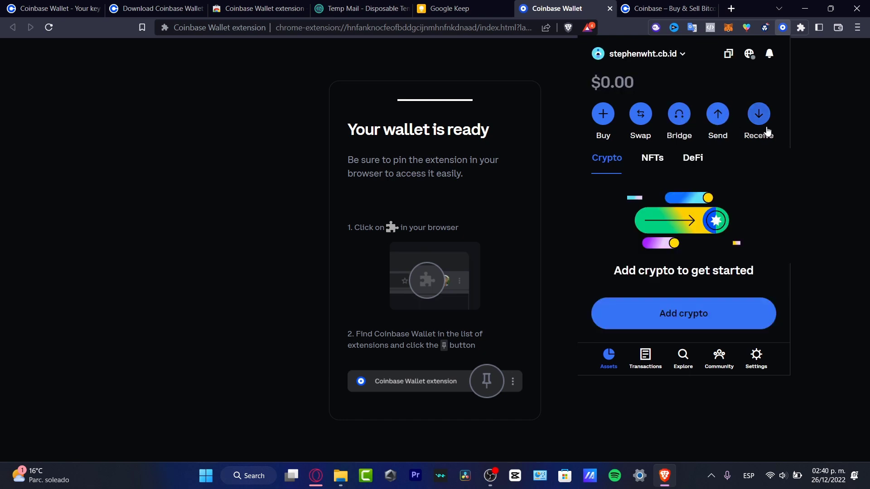
pyautogui.click(644, 168)
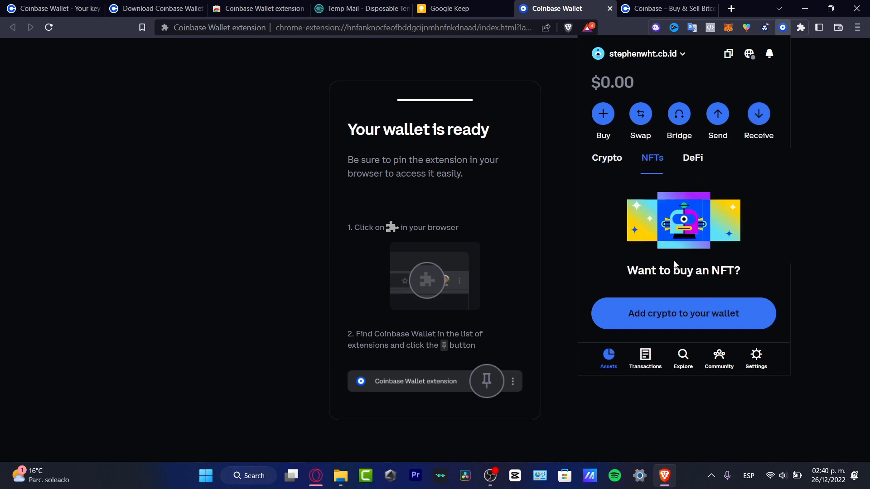
pyautogui.click(692, 158)
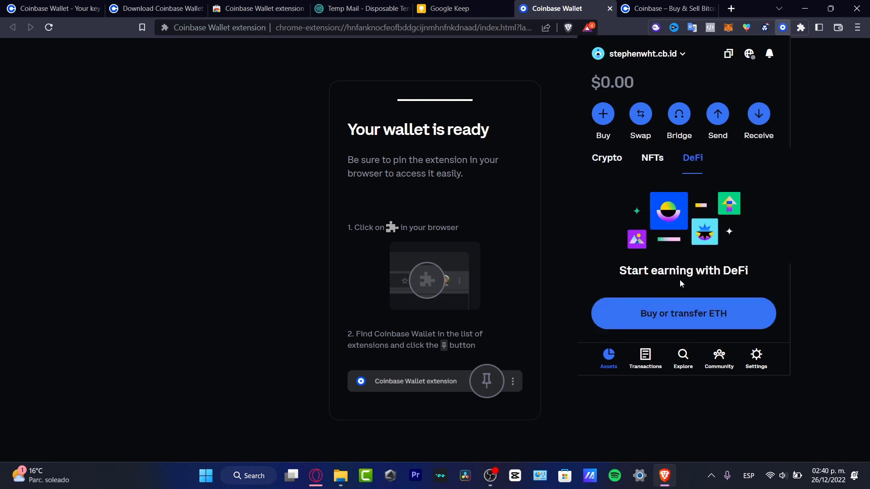
pyautogui.click(604, 171)
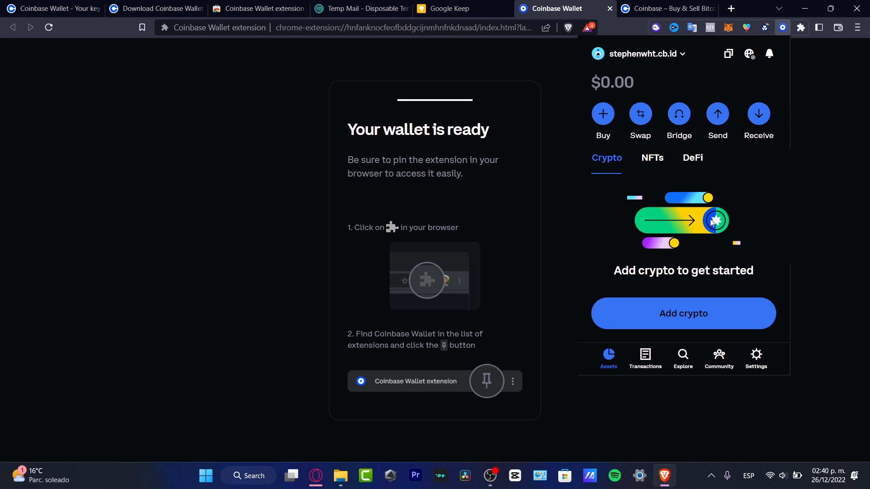
# Choose Add crypto with Coinbase Pay and review the resulting Coinbase sign-in tab.
pyautogui.click(708, 310)
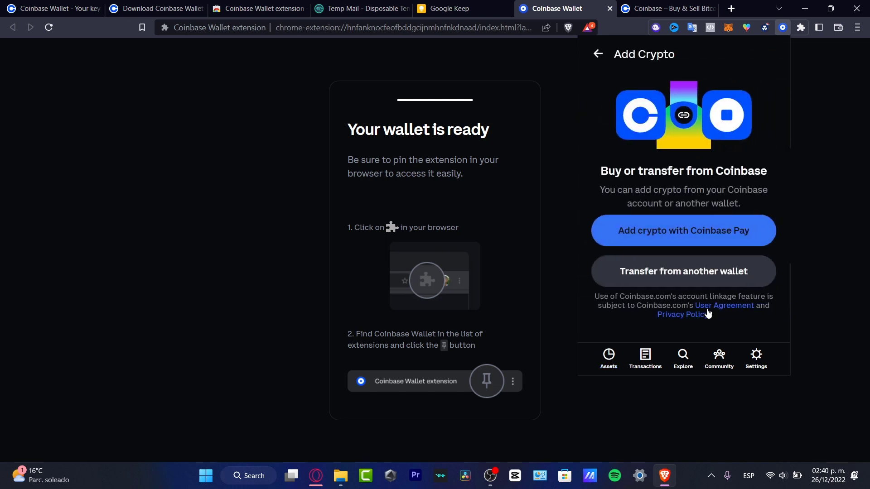
pyautogui.click(727, 233)
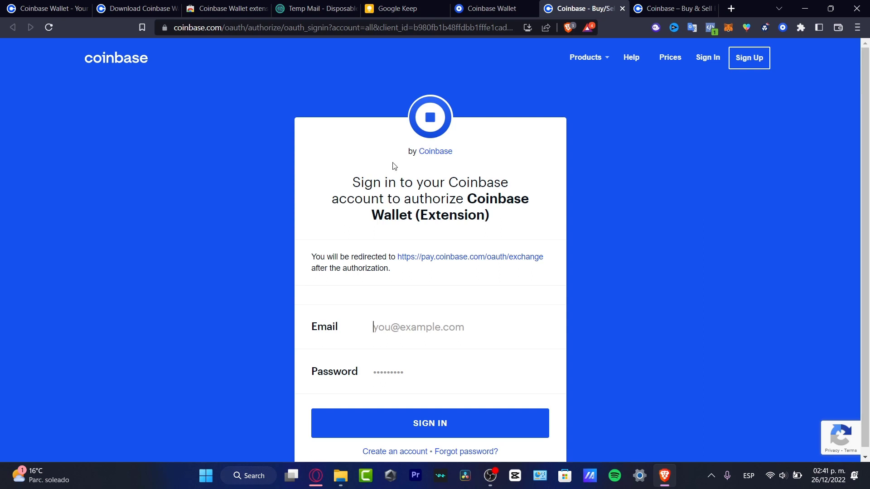
pyautogui.moveTo(413, 183); pyautogui.dragTo(546, 215)
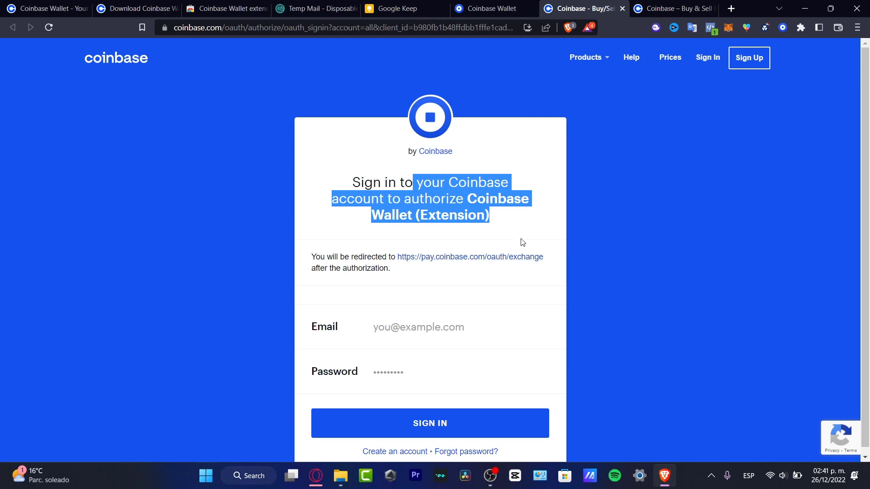
pyautogui.click(502, 10)
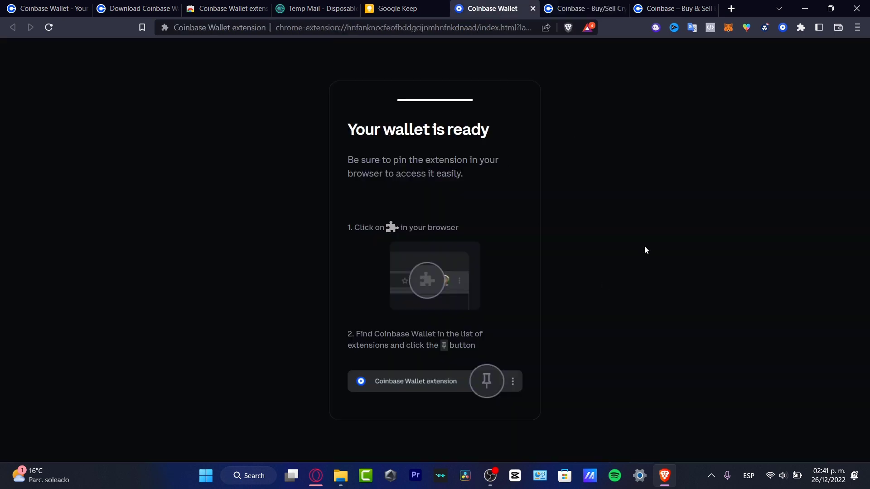
pyautogui.click(583, 8)
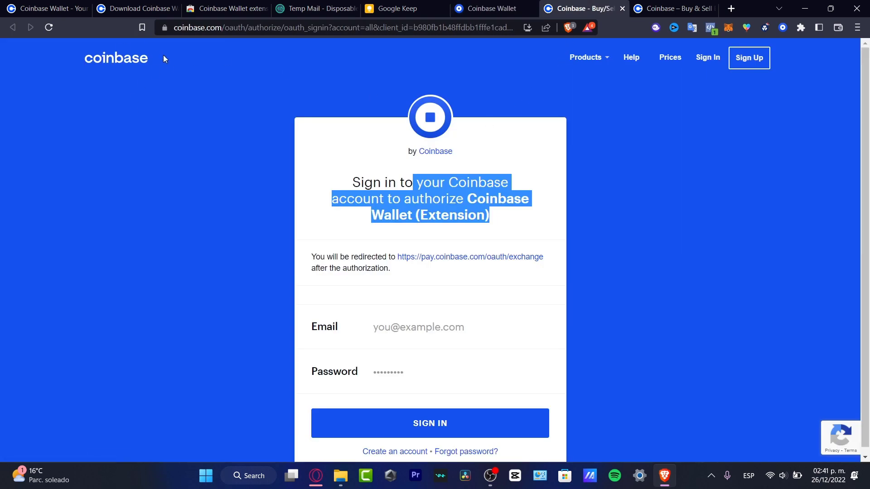
# Tick the 18+ and user agreement box on the sign-up form, then reopen the wallet extension.
pyautogui.scroll(-1, 600, 299)
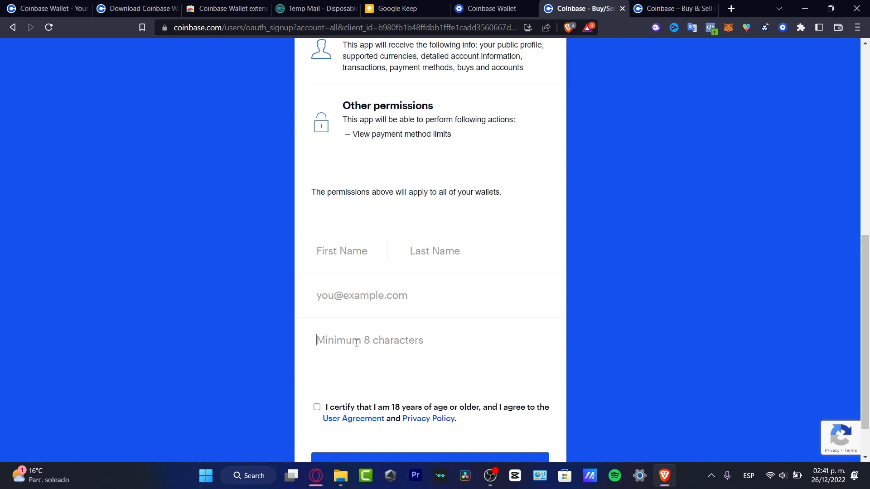
pyautogui.scroll(-1, 380, 370)
pyautogui.click(422, 362)
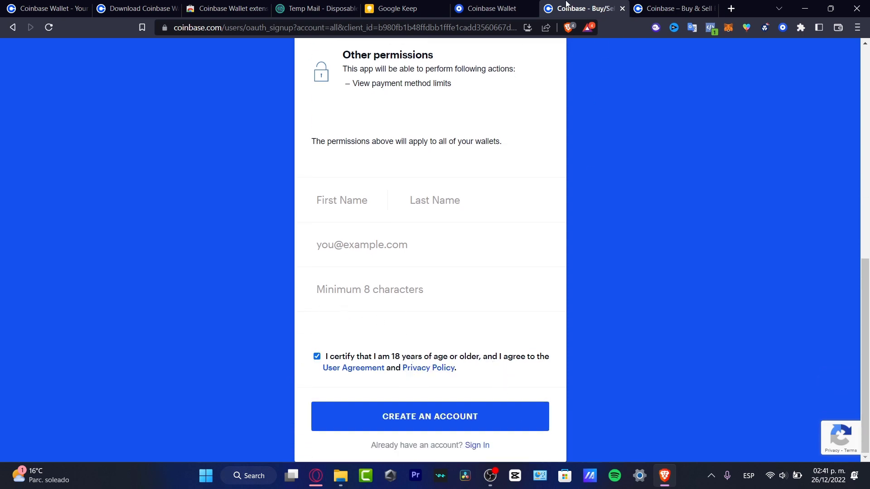
pyautogui.click(504, 5)
pyautogui.click(587, 8)
pyautogui.click(783, 27)
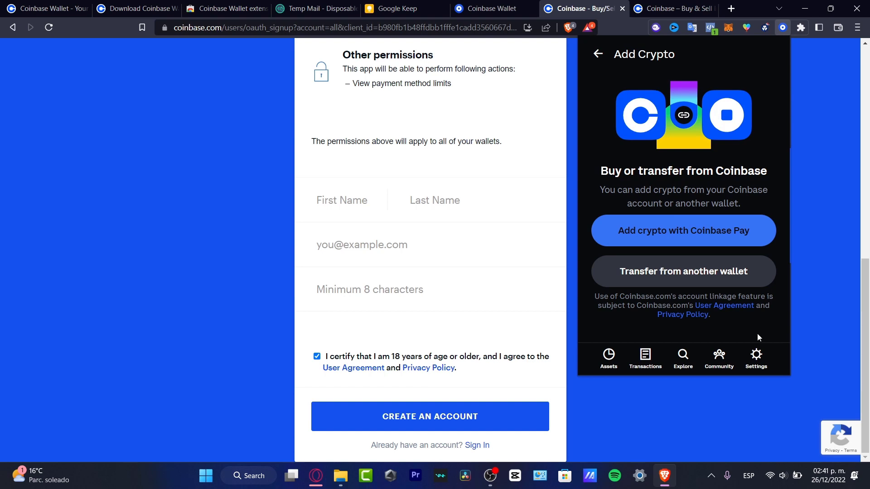
# Scroll through the wallet Settings list and view the Dapp connections page.
pyautogui.click(764, 363)
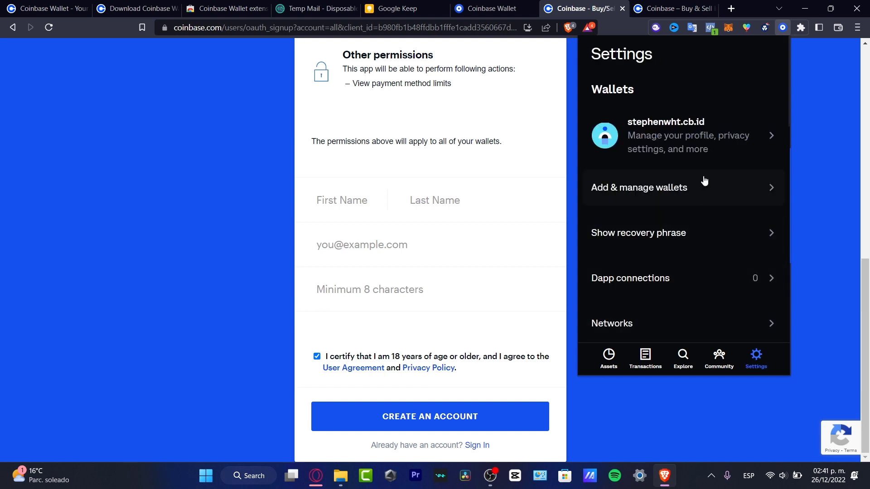
pyautogui.scroll(-4, 703, 143)
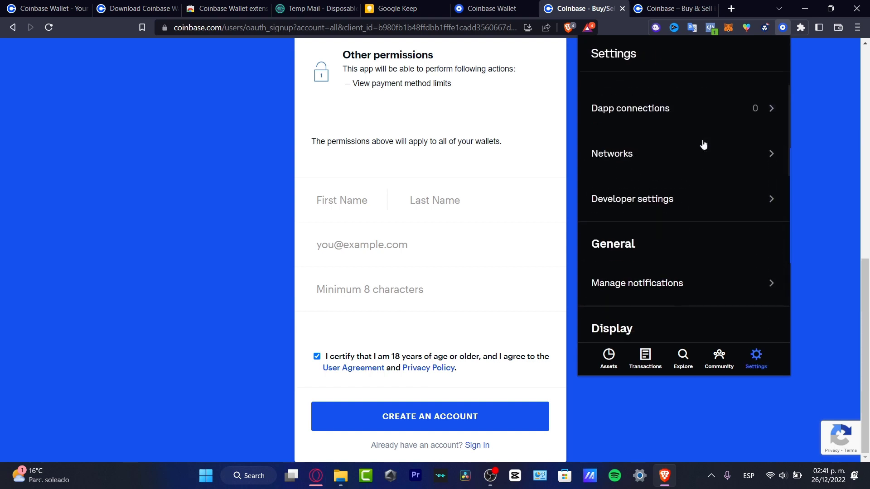
pyautogui.scroll(-4, 703, 145)
pyautogui.scroll(-6, 703, 145)
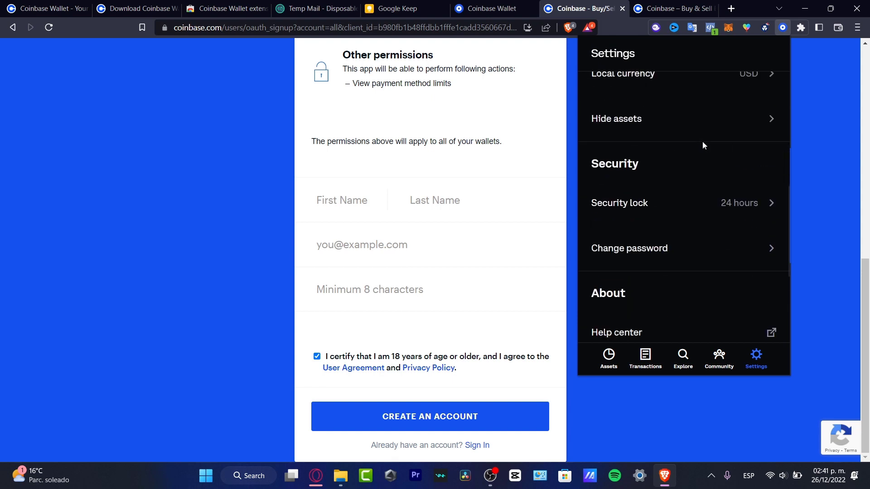
pyautogui.scroll(8, 702, 146)
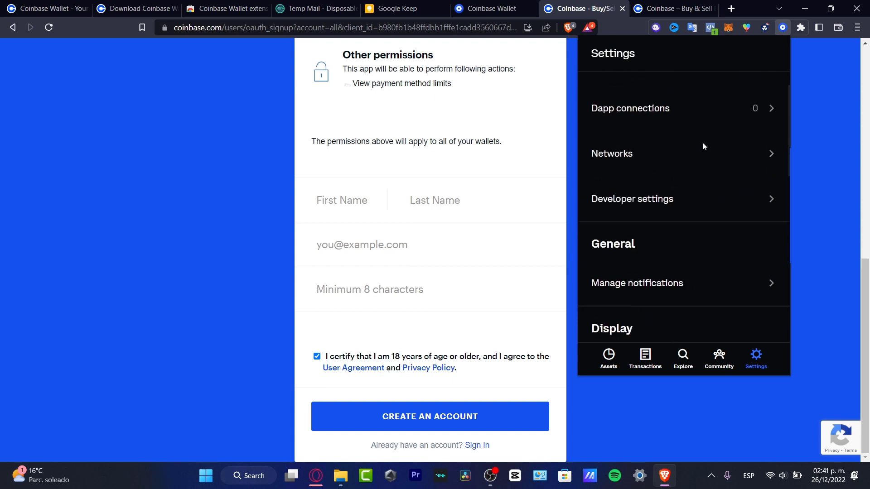
pyautogui.scroll(5, 679, 146)
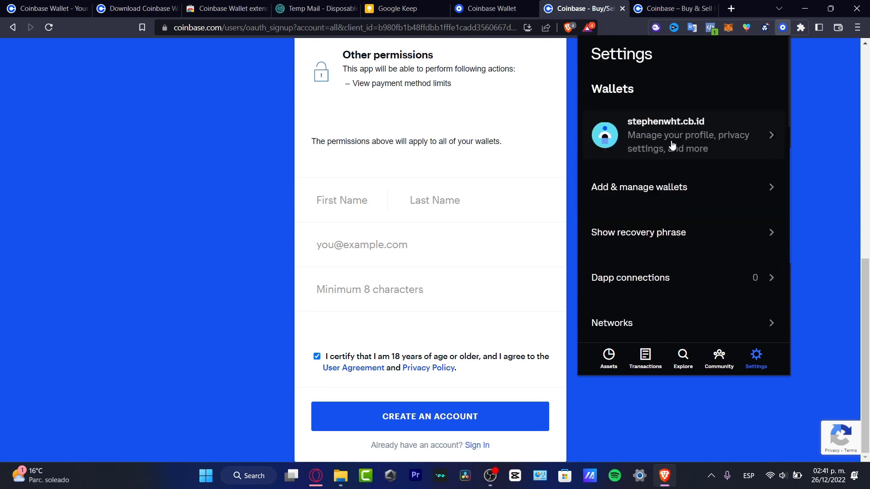
pyautogui.click(691, 278)
pyautogui.click(598, 62)
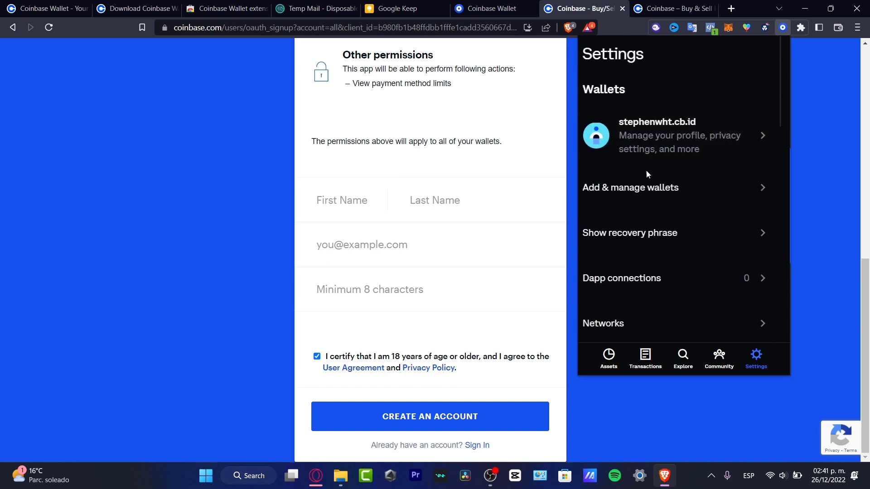
# Look at the wallet's options under Add & manage wallets, then return to the Assets home.
pyautogui.click(672, 199)
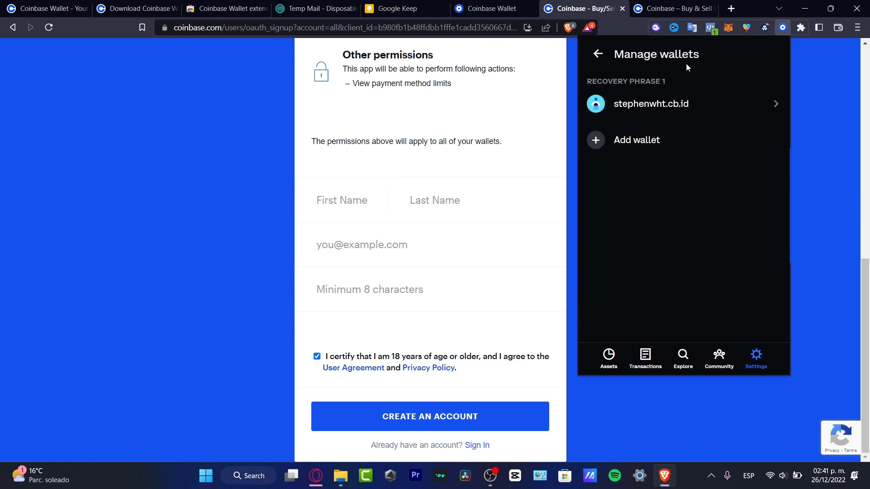
pyautogui.click(682, 117)
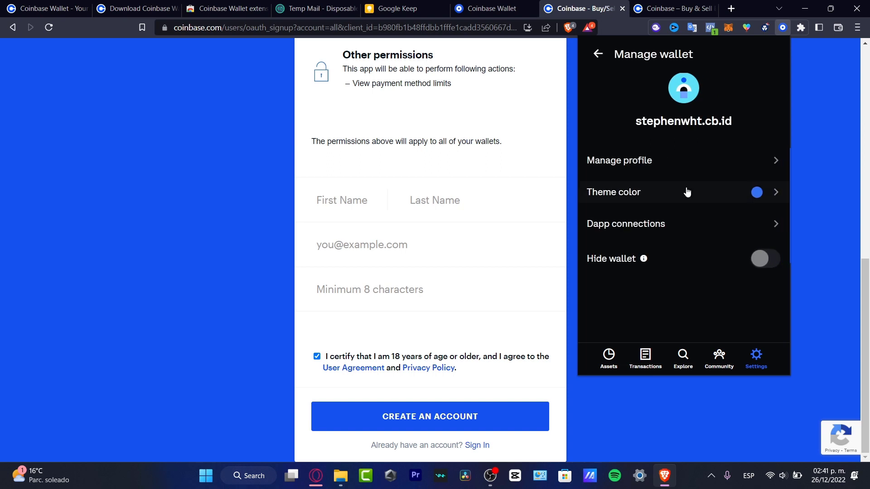
pyautogui.click(598, 57)
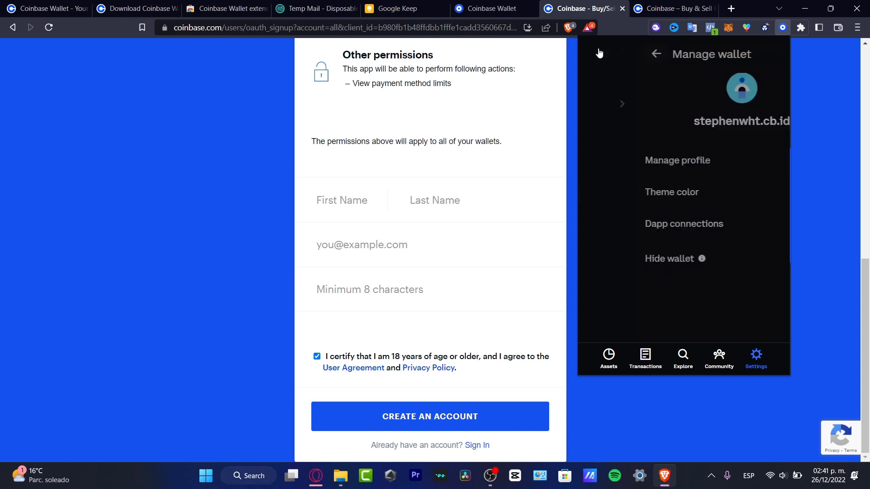
pyautogui.click(598, 57)
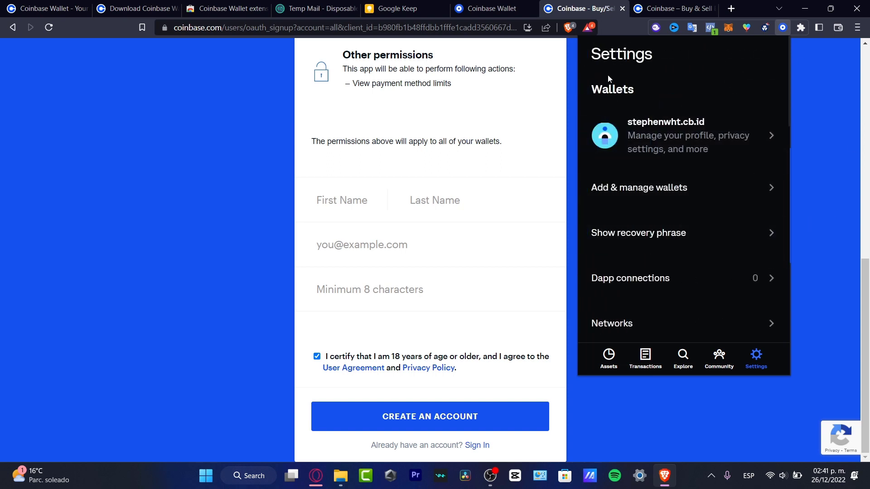
pyautogui.click(606, 357)
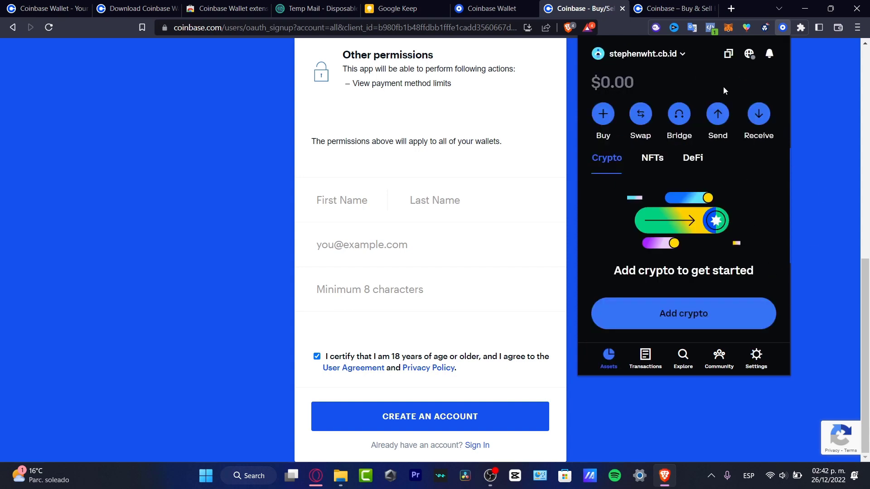
# Check the homepage and sign-up tabs, close the wallet-ready tab, and show the wallet on coinbase.com.
pyautogui.click(694, 9)
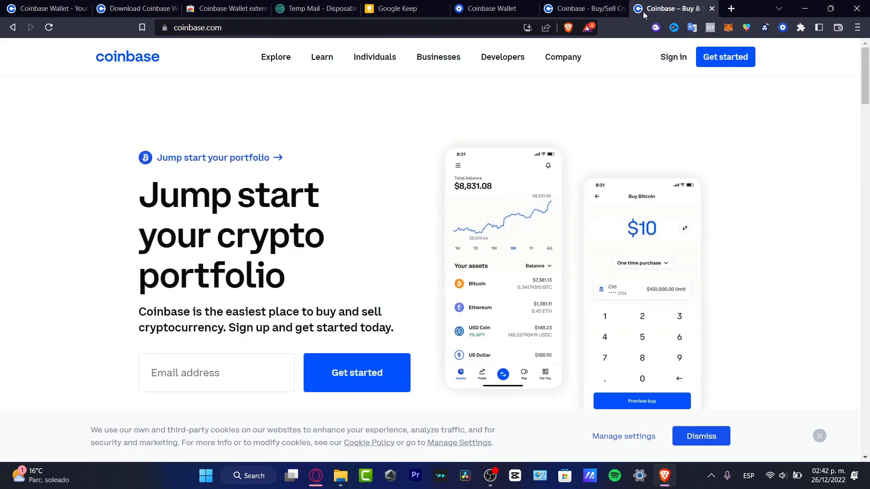
pyautogui.click(585, 10)
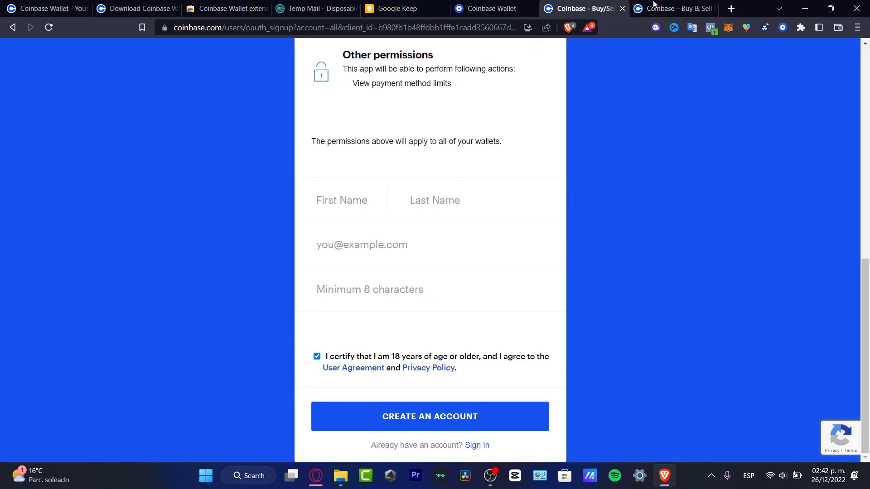
pyautogui.click(683, 10)
pyautogui.click(506, 5)
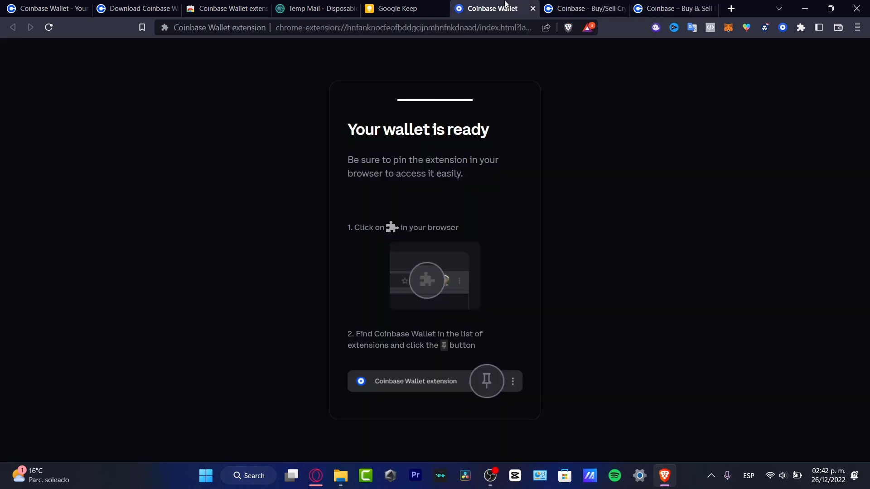
pyautogui.click(533, 9)
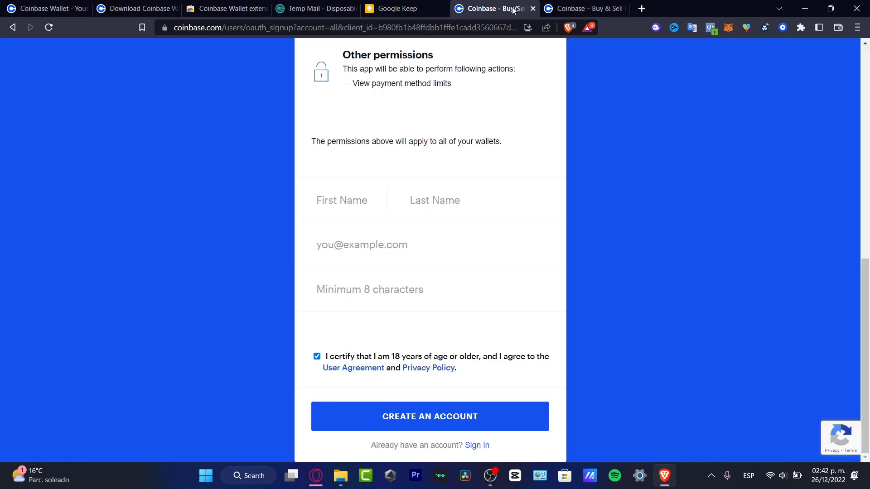
pyautogui.hotkey('ctrl', 'Tab')
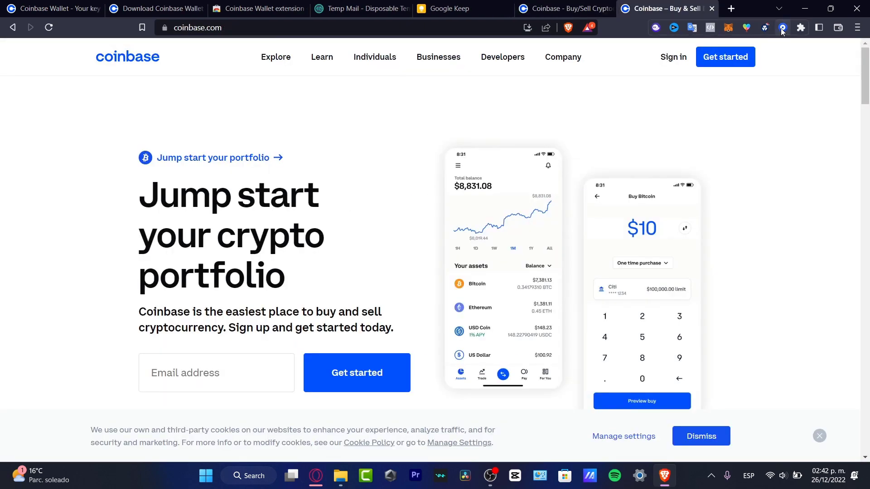
pyautogui.click(782, 28)
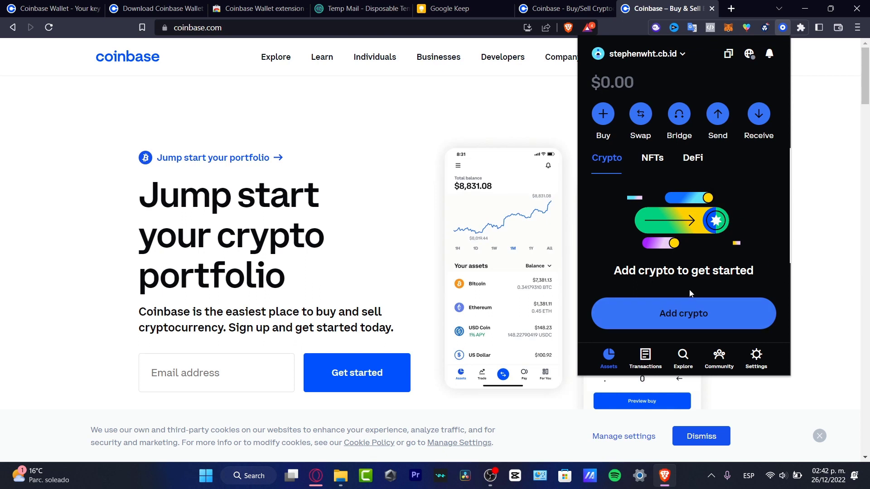
# Start Add crypto with Coinbase Pay from Swap and switch to the sign-up-and-authorize tab.
pyautogui.click(646, 120)
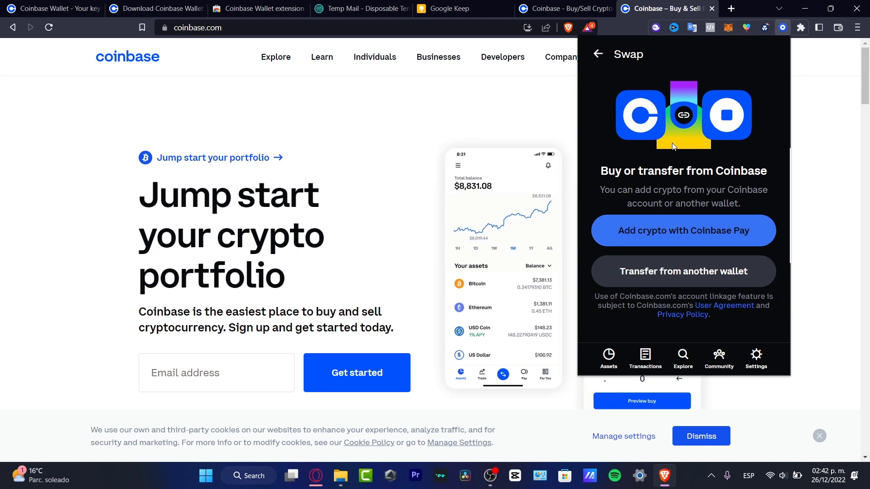
pyautogui.click(726, 229)
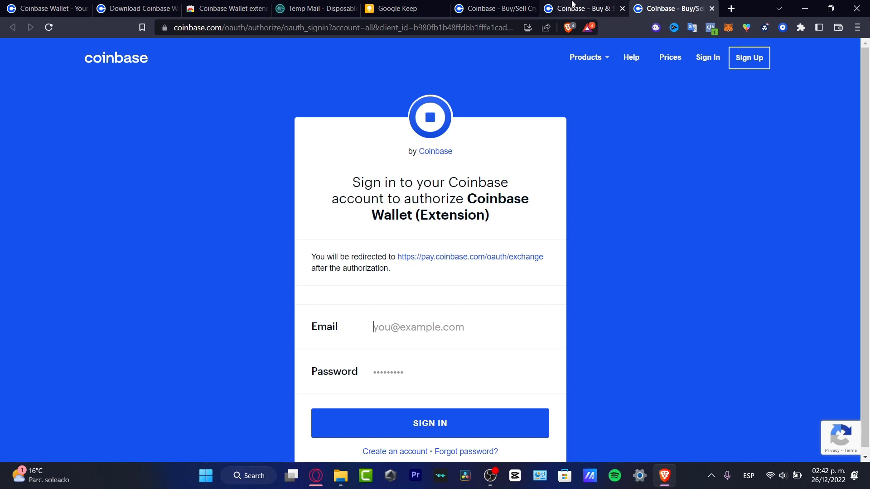
pyautogui.click(782, 27)
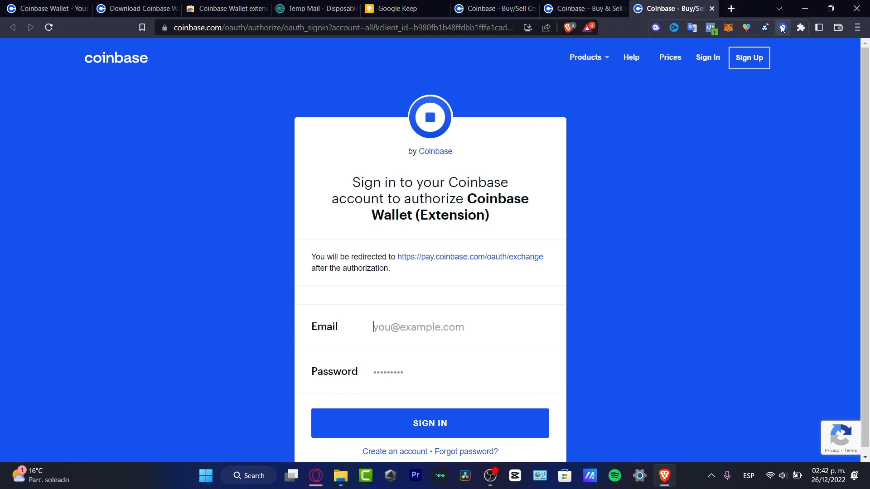
pyautogui.click(682, 14)
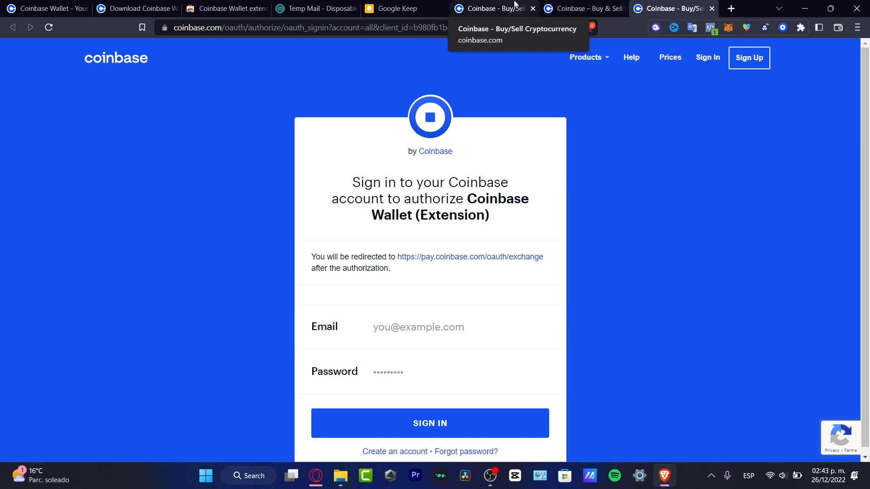
pyautogui.click(514, 4)
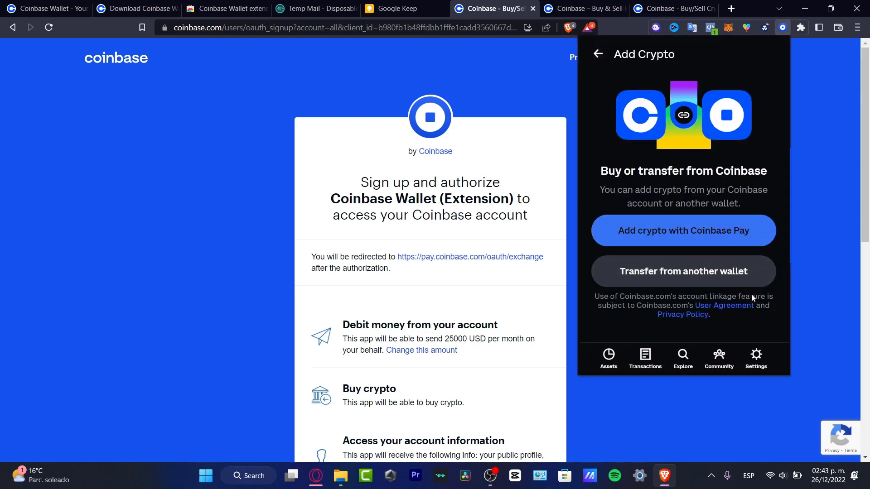
# Browse the supported Networks list, scroll to the bottom of Settings, and go back to Assets.
pyautogui.click(757, 365)
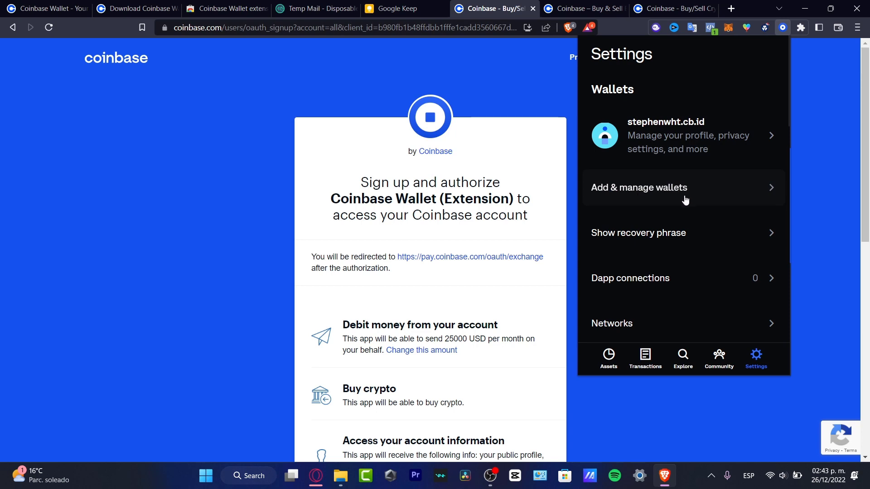
pyautogui.click(695, 321)
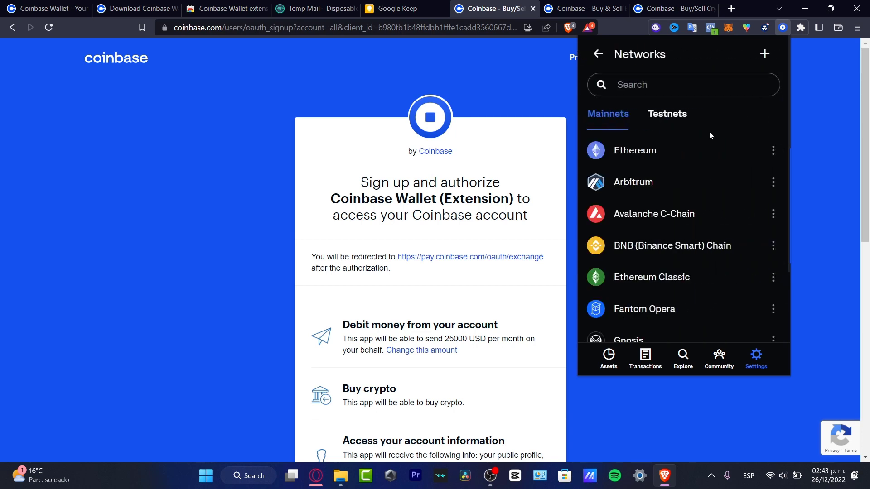
pyautogui.scroll(-2, 696, 187)
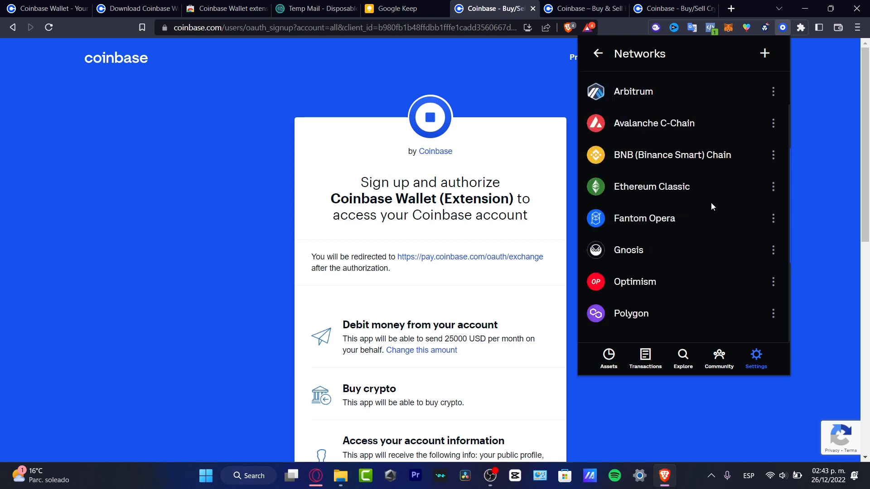
pyautogui.click(598, 53)
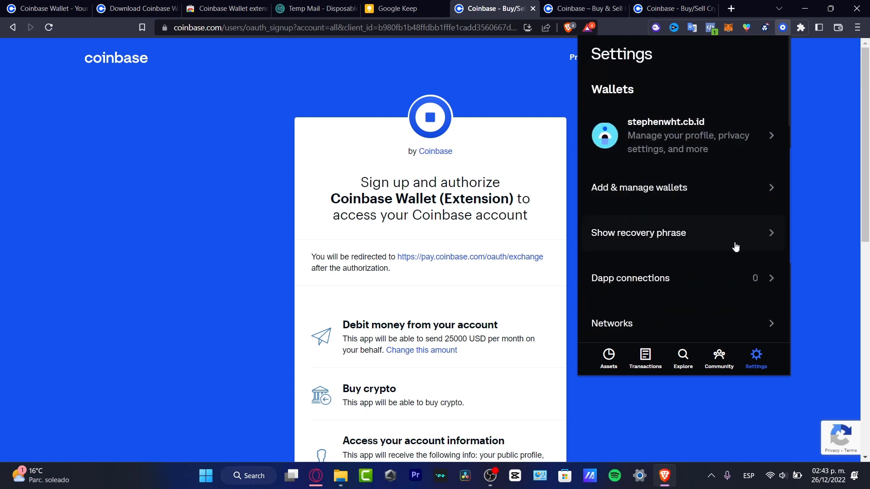
pyautogui.scroll(-4, 726, 250)
pyautogui.scroll(-4, 724, 252)
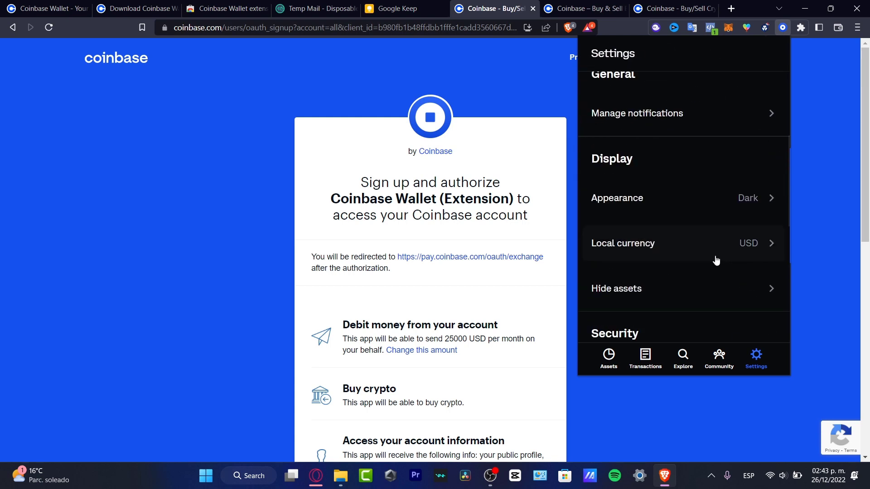
pyautogui.scroll(-9, 716, 260)
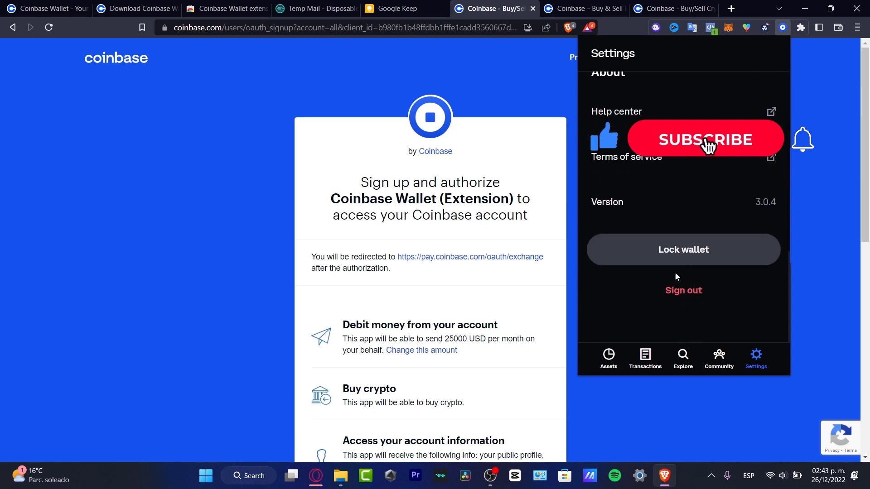
pyautogui.click(609, 358)
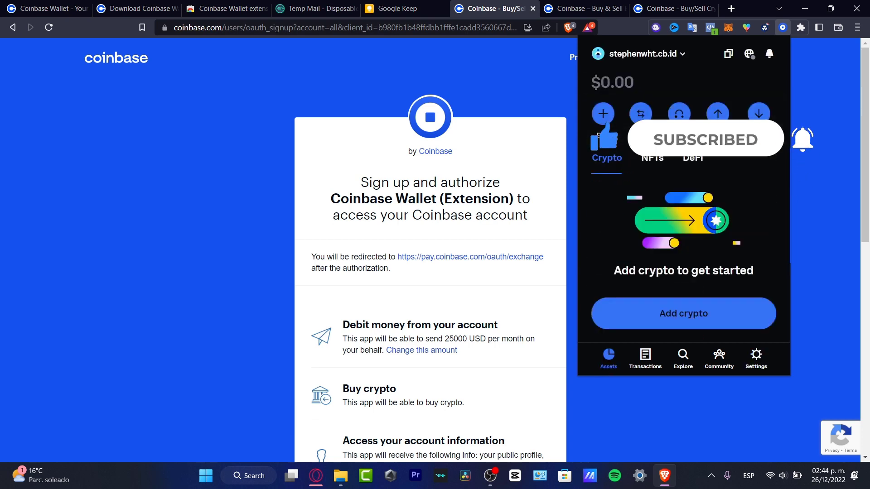